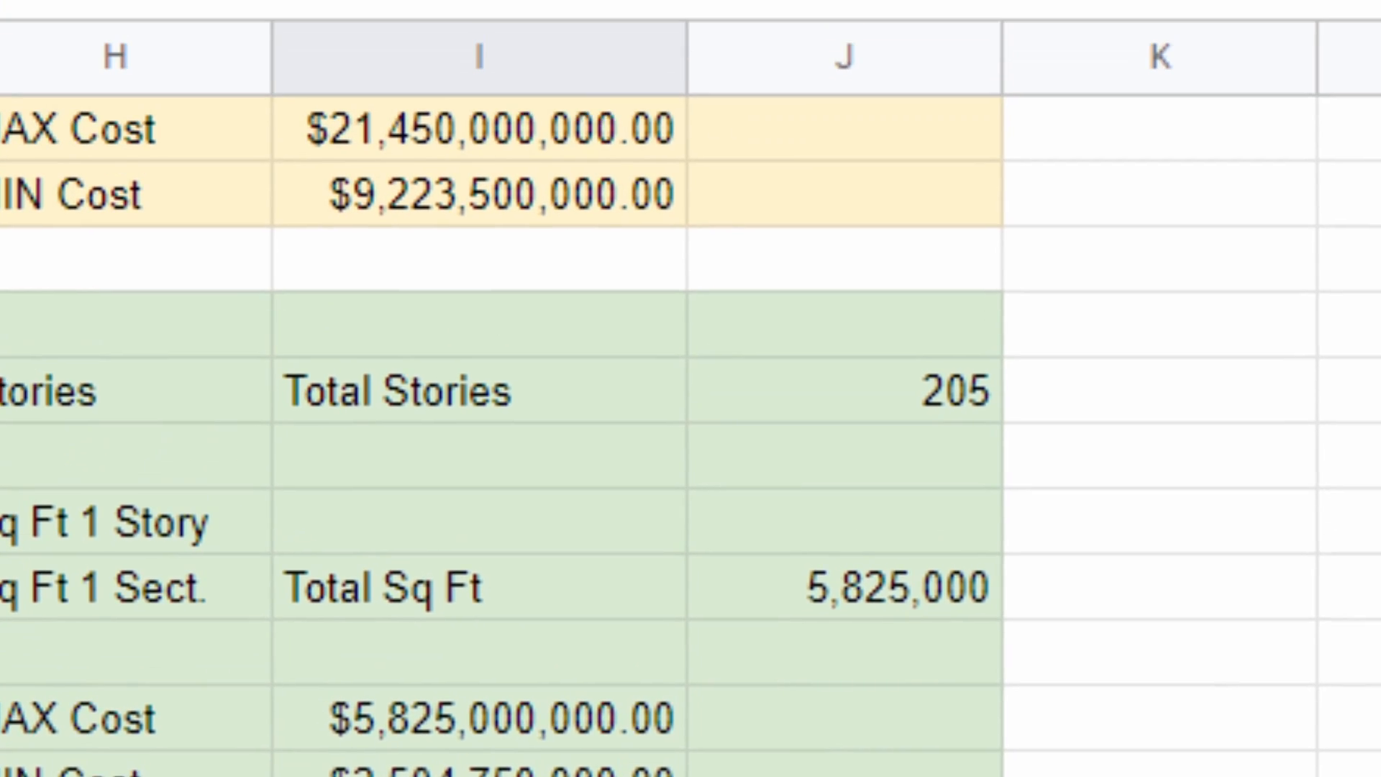
- Compare the maximum and minimum costs, total stories and total square feet across the spreadsheet's coloured estimate sections
{"action": "scroll", "coordinate": [504, 576], "scroll_direction": "up", "scroll_amount": 4}
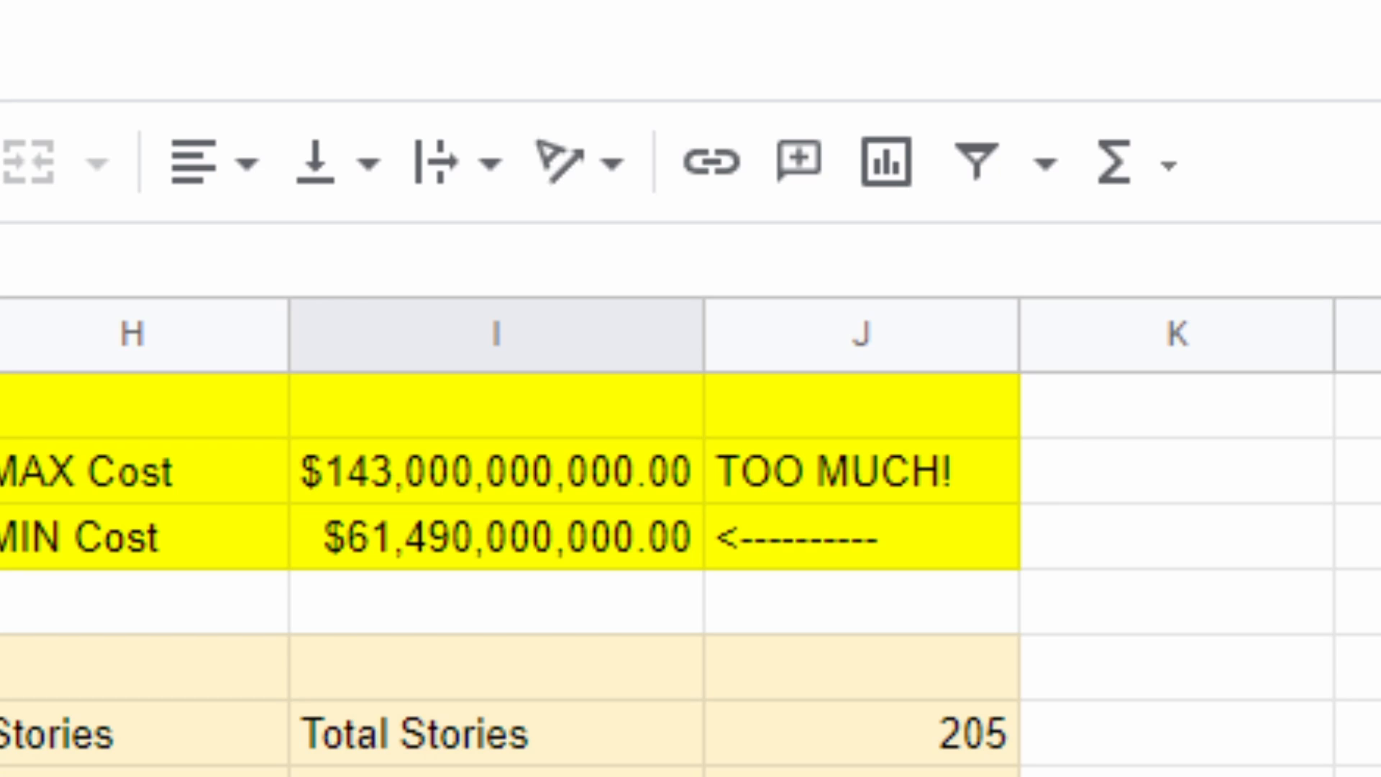
{"action": "scroll", "coordinate": [503, 575], "scroll_direction": "down", "scroll_amount": 2}
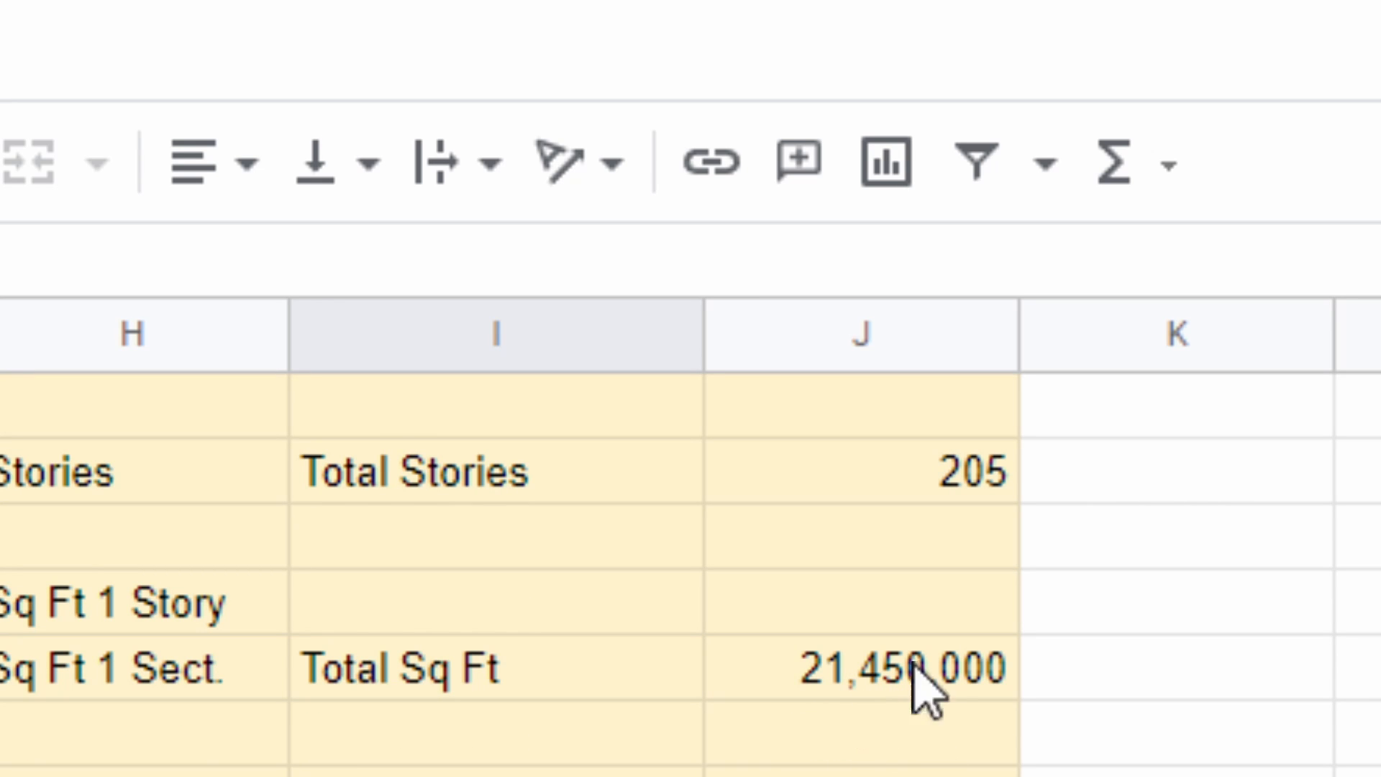
{"action": "scroll", "coordinate": [892, 603], "scroll_direction": "up", "scroll_amount": 5}
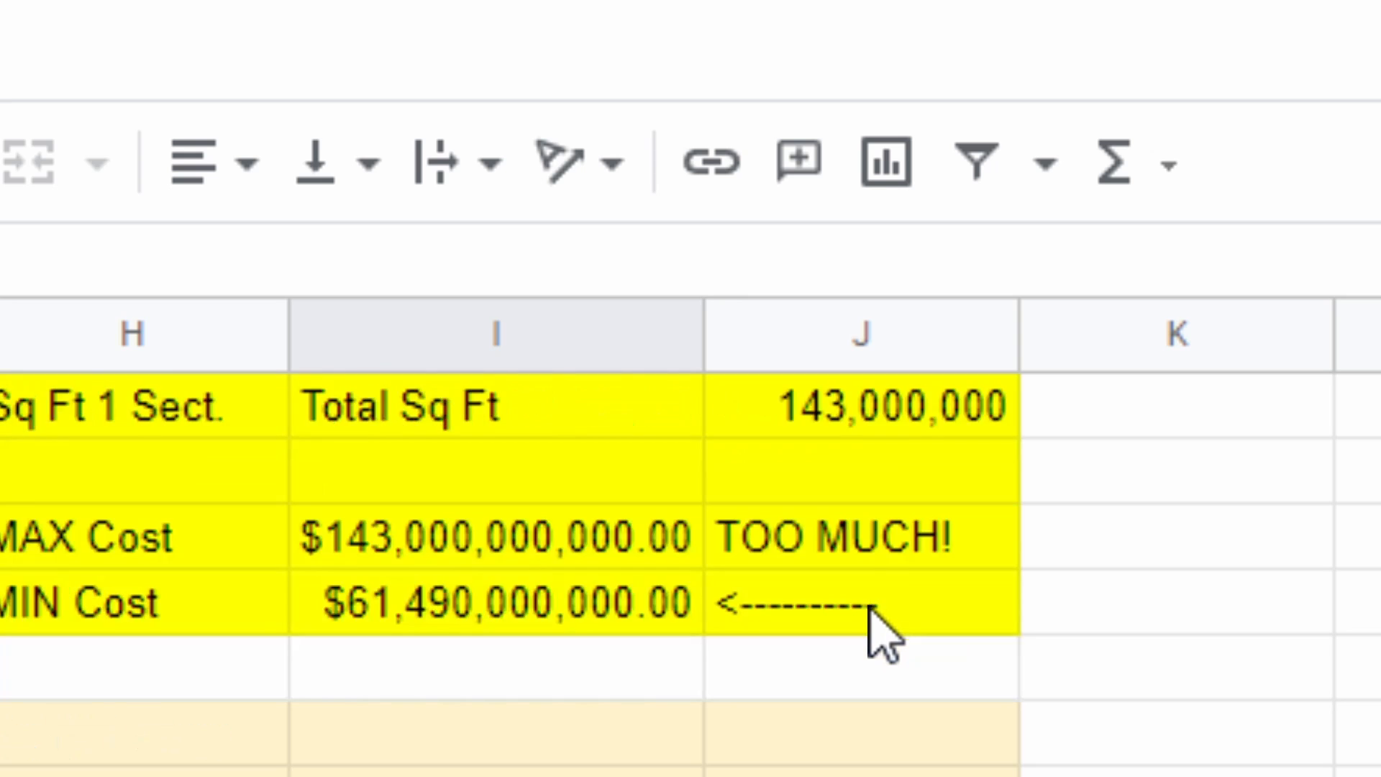
{"action": "scroll", "coordinate": [971, 561], "scroll_direction": "down", "scroll_amount": 10}
{"action": "scroll", "coordinate": [921, 665], "scroll_direction": "down", "scroll_amount": 1}
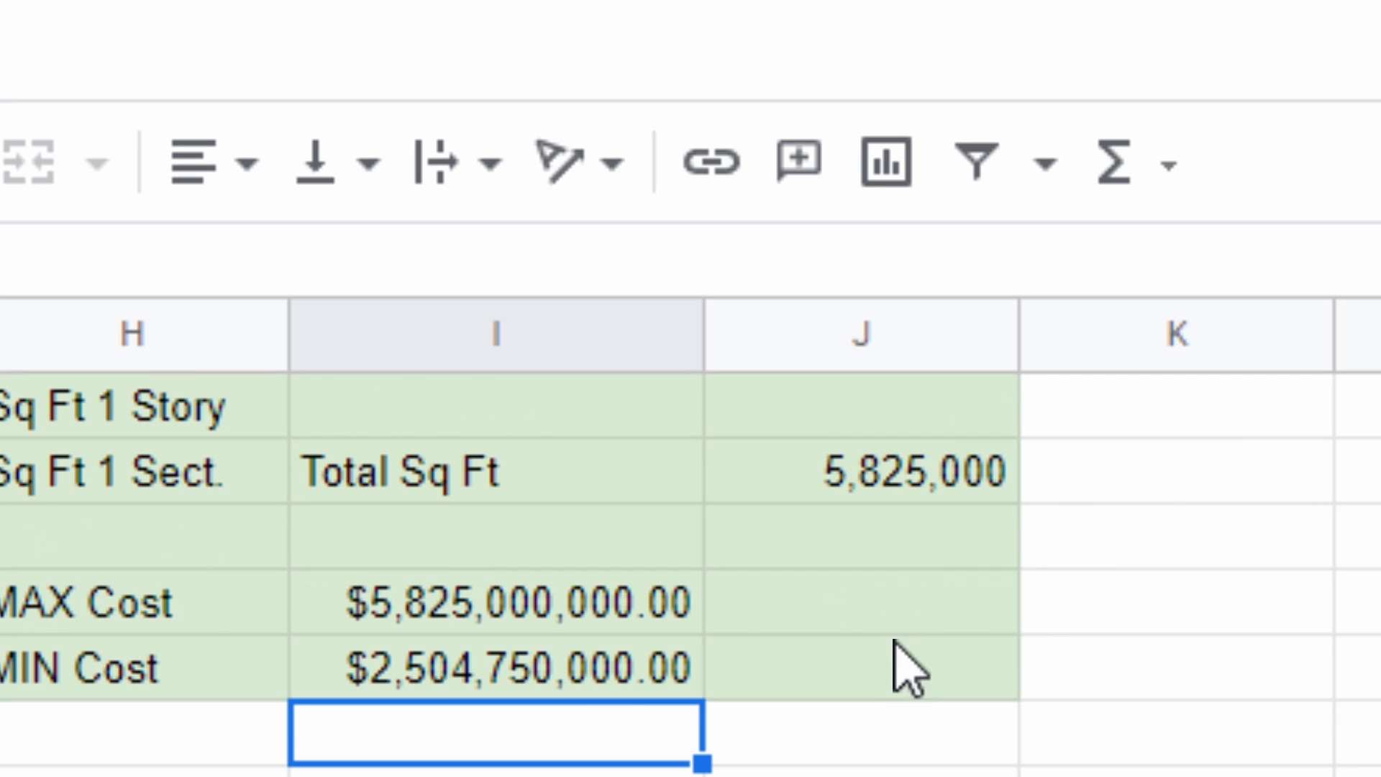
{"action": "scroll", "coordinate": [856, 728], "scroll_direction": "up", "scroll_amount": 2}
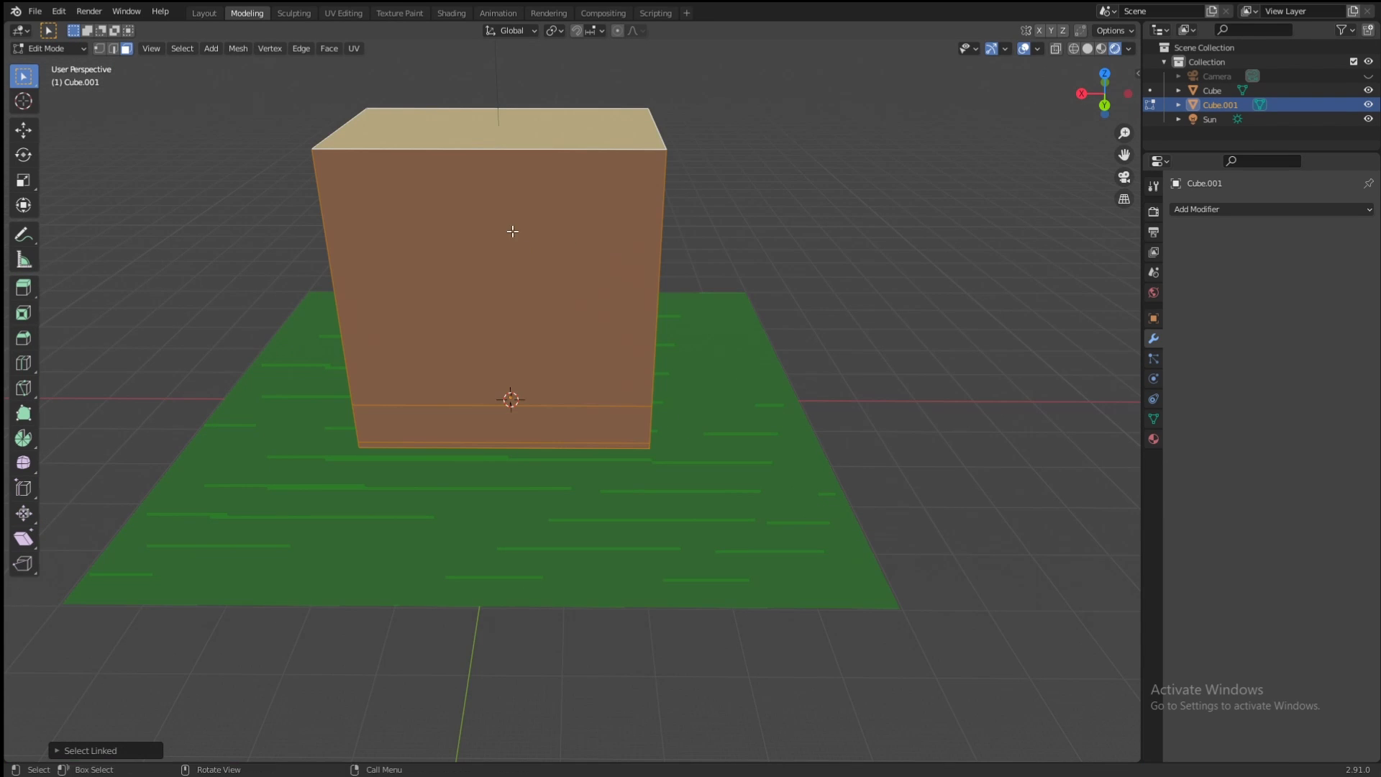
- Cut two vertical edge loops into the block, one down its middle and one near its side
{"action": "middle_click_drag", "start_coordinate": [512, 231], "coordinate": [503, 259]}
{"action": "key", "text": "ctrl+r"}
{"action": "left_click", "coordinate": [523, 223]}
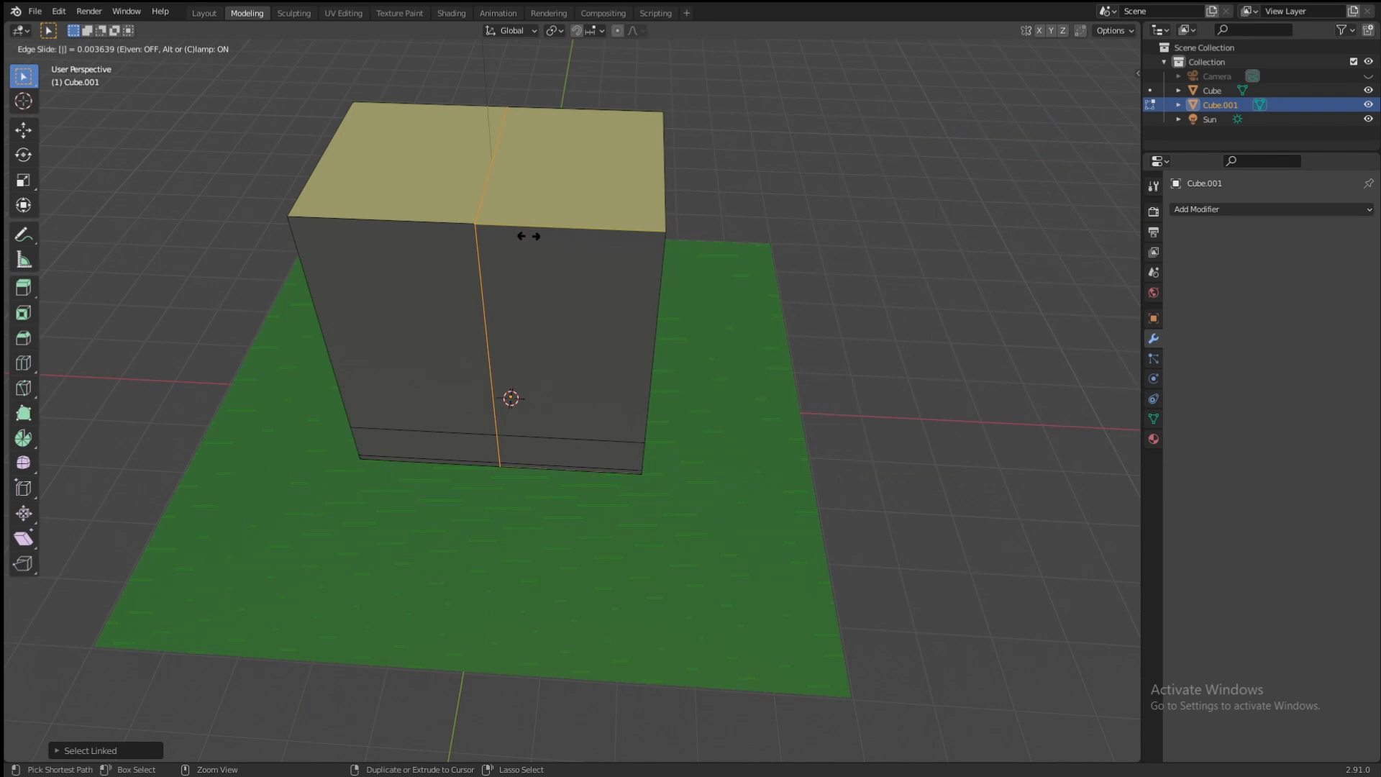
{"action": "left_click", "coordinate": [641, 266]}
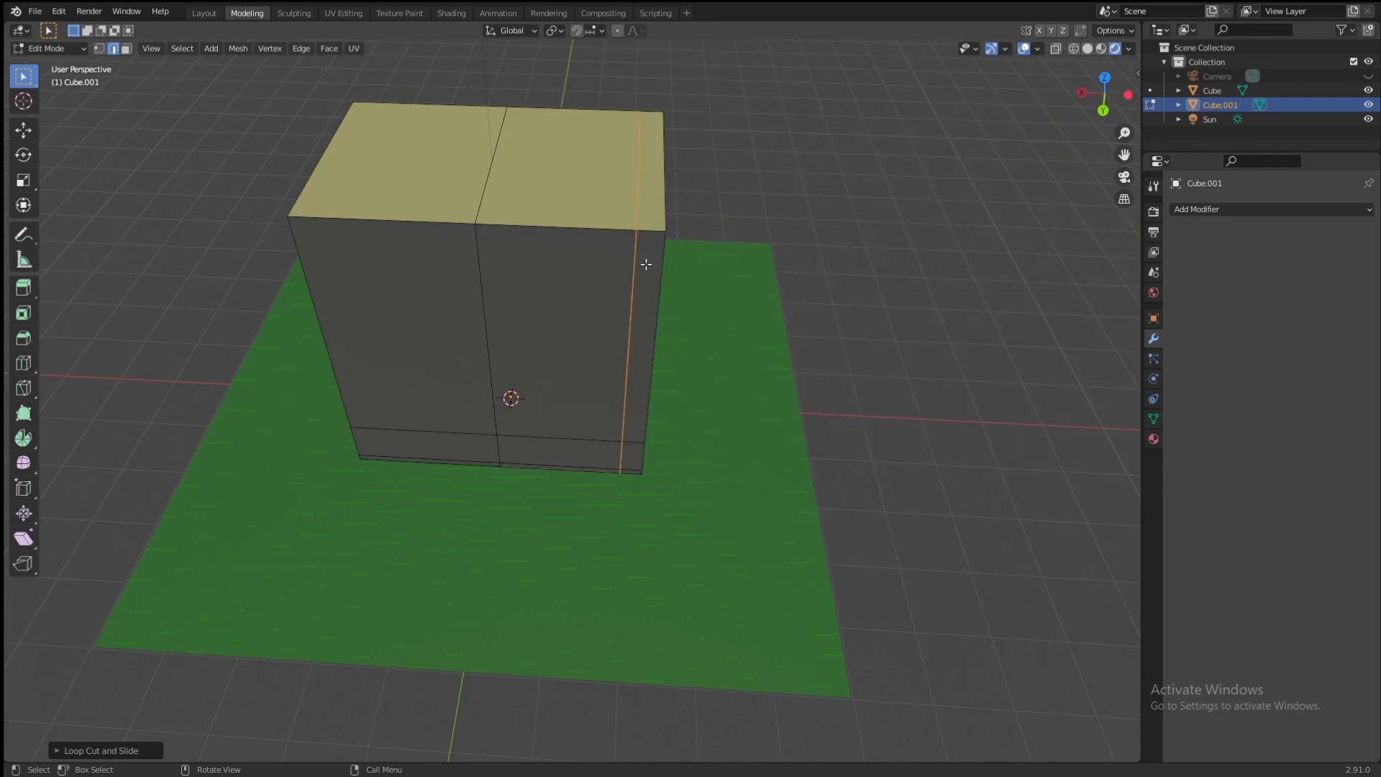
- Measure a horizontal distance on the model in front view with the Measure tool
{"action": "middle_click_drag", "start_coordinate": [645, 265], "coordinate": [637, 230]}
{"action": "key", "text": "KP_1"}
{"action": "left_click", "coordinate": [23, 259]}
{"action": "scroll", "coordinate": [272, 215], "scroll_direction": "up", "scroll_amount": 8}
{"action": "left_click_drag", "start_coordinate": [272, 199], "coordinate": [358, 199]}
{"action": "key", "text": "w"}
- Cut another vertical edge loop into the block, close to its outer side edge
{"action": "scroll", "coordinate": [357, 199], "scroll_direction": "down", "scroll_amount": 5}
{"action": "middle_click_drag", "start_coordinate": [357, 259], "coordinate": [339, 346]}
{"action": "left_click", "coordinate": [608, 256]}
{"action": "middle_click_drag", "start_coordinate": [406, 160], "coordinate": [557, 214]}
{"action": "key", "text": "l"}
{"action": "key", "text": "ctrl+r"}
{"action": "left_click", "coordinate": [580, 290]}
{"action": "left_click", "coordinate": [582, 247]}
{"action": "key", "text": "3"}
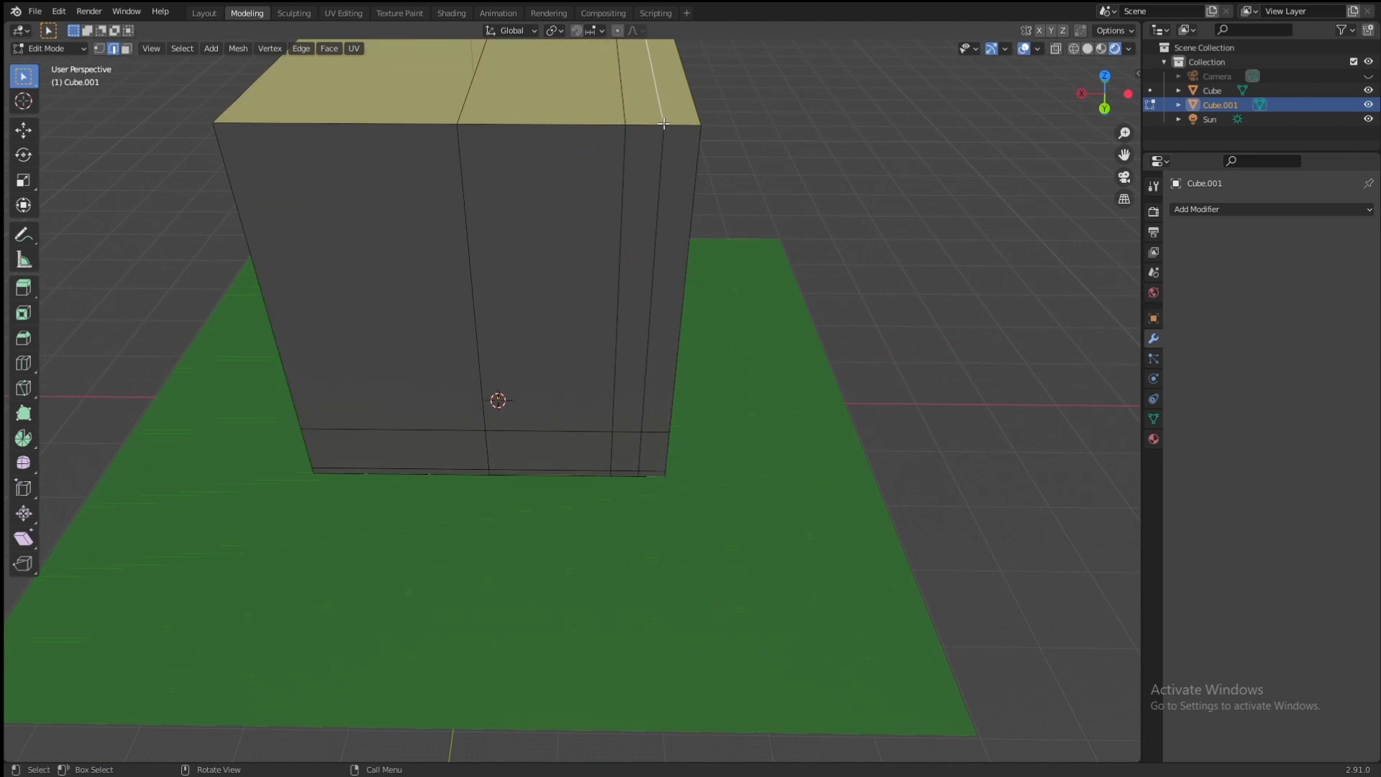
- Cut a vertical edge loop near the block's opposite side and lower the outer top edge along Z
{"action": "left_click", "coordinate": [345, 233]}
{"action": "key", "text": "l"}
{"action": "key", "text": "ctrl+r"}
{"action": "left_click", "coordinate": [359, 193]}
{"action": "left_click", "coordinate": [302, 127]}
{"action": "middle_click_drag", "start_coordinate": [302, 127], "coordinate": [356, 97]}
{"action": "left_click", "coordinate": [308, 70]}
{"action": "key", "text": "g"}
{"action": "key", "text": "z"}
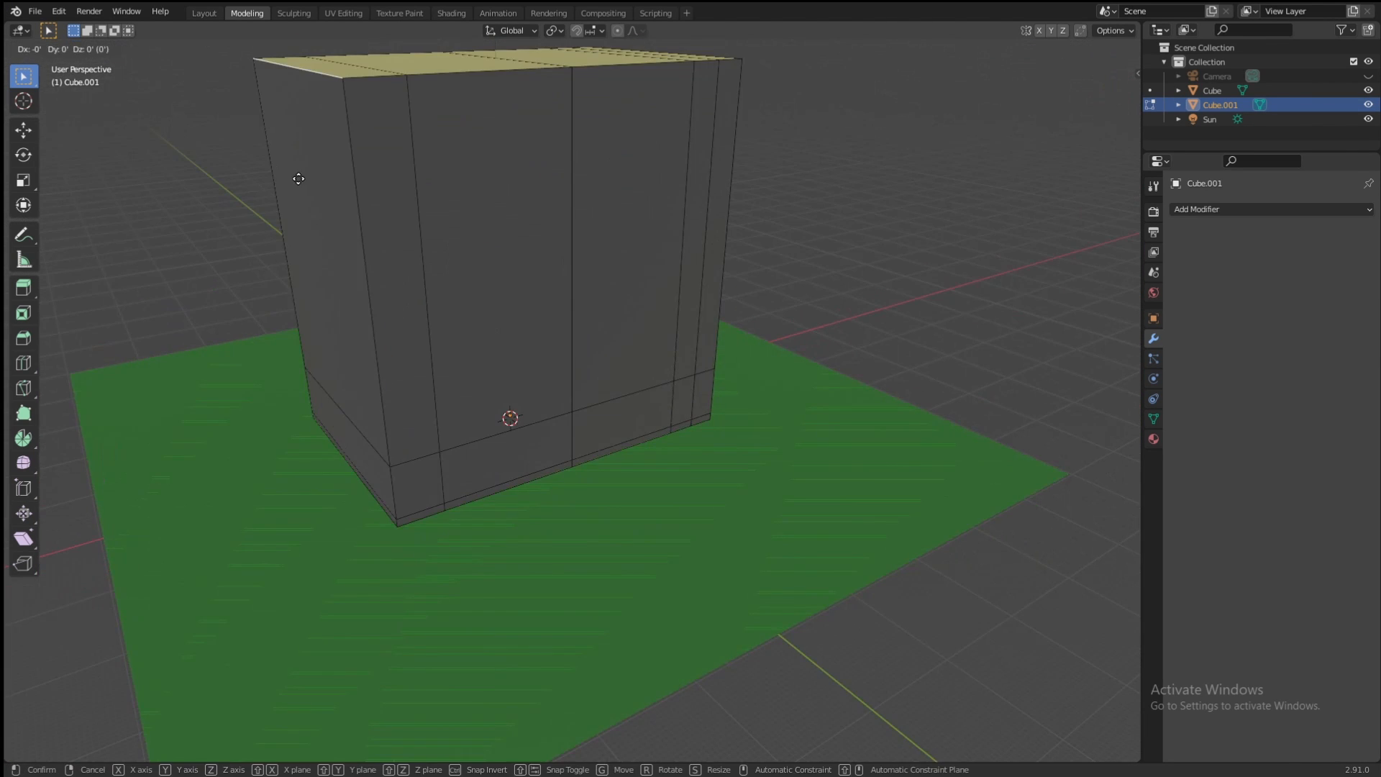
{"action": "left_click", "coordinate": [345, 425]}
- Try to move the outer top edge on the block's other side
{"action": "middle_click_drag", "start_coordinate": [489, 424], "coordinate": [443, 450]}
{"action": "right_click", "coordinate": [637, 172]}
{"action": "left_click", "coordinate": [632, 161]}
{"action": "key", "text": "g"}
{"action": "right_click", "coordinate": [597, 216]}
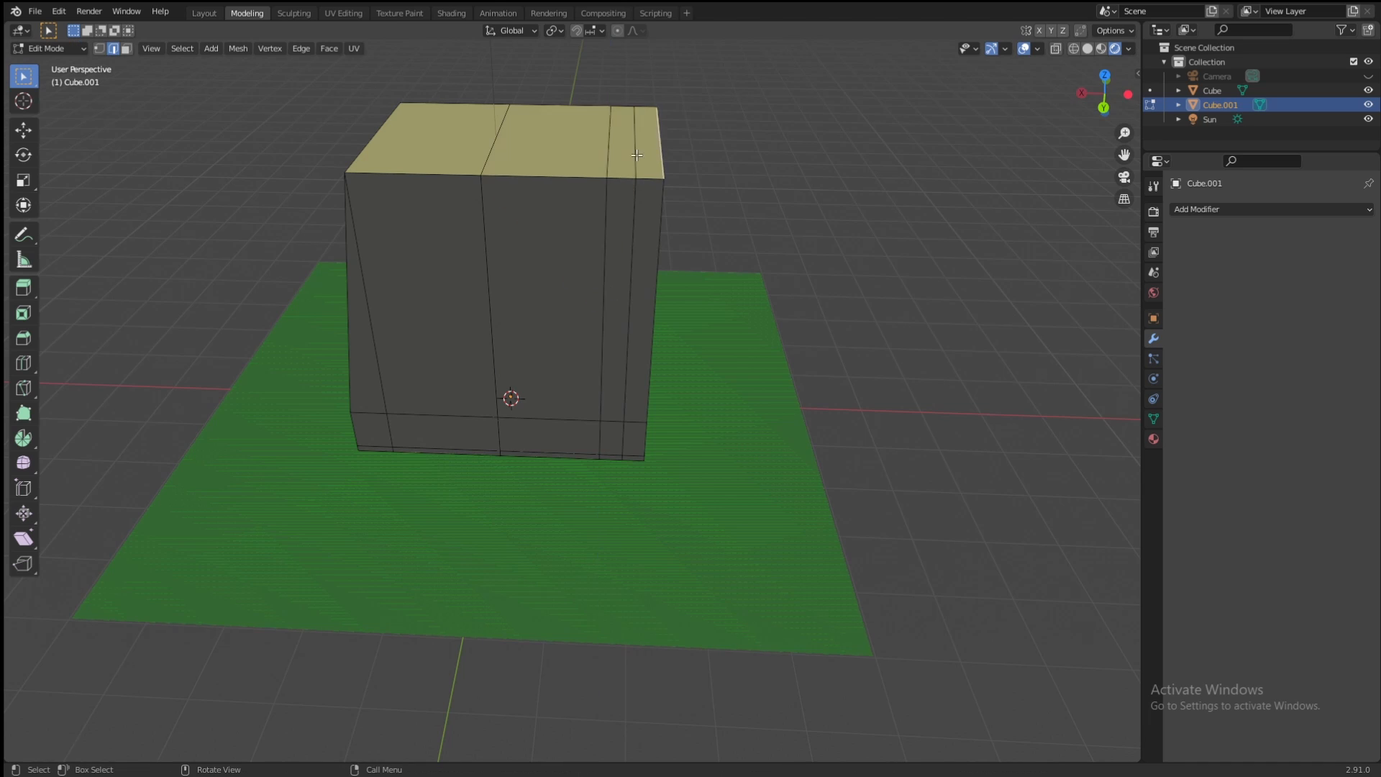
- Undo the edge move and all the loop cuts made on the block
{"action": "key", "text": "ctrl+z"}
{"action": "key", "text": "ctrl+z"}
{"action": "key", "text": "ctrl+z"}
{"action": "key", "text": "ctrl+z"}
{"action": "key", "text": "ctrl+z"}
{"action": "key", "text": "ctrl+z"}
{"action": "mouse_move", "coordinate": [676, 168]}
{"action": "middle_mouse_down"}
{"action": "mouse_move", "coordinate": [631, 207]}
{"action": "mouse_move", "coordinate": [673, 177]}
{"action": "middle_mouse_up"}
{"action": "key", "text": "ctrl+z"}
- Cut two vertical edge loops into the block, one near each side, leaving a wide central section
{"action": "key", "text": "ctrl+r"}
{"action": "left_click", "coordinate": [672, 180]}
{"action": "left_click", "coordinate": [842, 188]}
{"action": "key", "text": "ctrl+r"}
{"action": "left_click", "coordinate": [496, 173]}
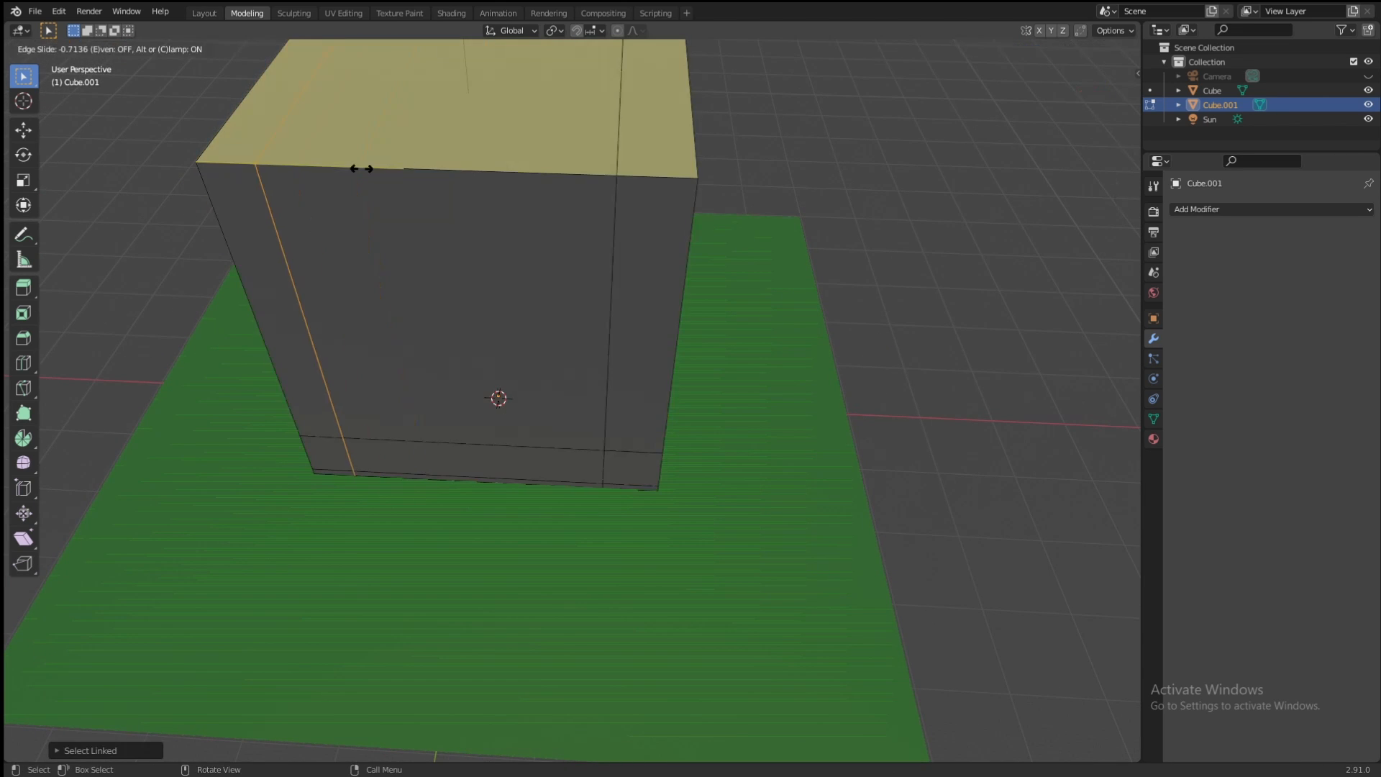
{"action": "left_click", "coordinate": [361, 166]}
{"action": "key", "text": "KP_7"}
{"action": "key", "text": "w"}
{"action": "middle_click_drag", "start_coordinate": [521, 386], "coordinate": [693, 117]}
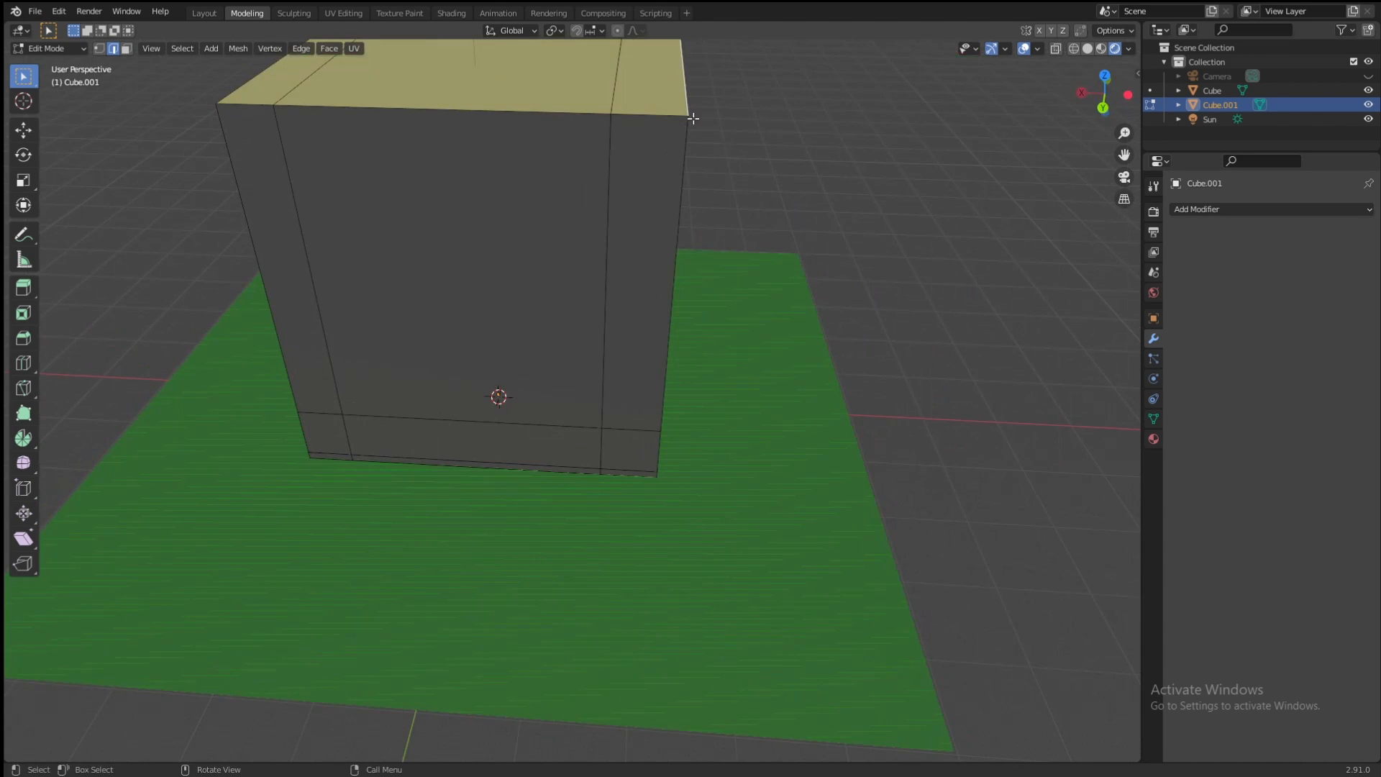
- Lower the block's outer top edges along Z so both sides slope down from the central section
{"action": "left_click", "coordinate": [693, 117]}
{"action": "key", "text": "g"}
{"action": "key", "text": "z"}
{"action": "mouse_move", "coordinate": [546, 272]}
{"action": "middle_mouse_down"}
{"action": "mouse_move", "coordinate": [731, 107]}
{"action": "mouse_move", "coordinate": [552, 286]}
{"action": "middle_mouse_up"}
- Extrude the block's central top face upward into a tall shaft and adjust its height in the transform properties
{"action": "key", "text": "3"}
{"action": "left_click", "coordinate": [552, 287]}
{"action": "key", "text": "e"}
{"action": "left_click", "coordinate": [618, 108]}
{"action": "scroll", "coordinate": [672, 256], "scroll_direction": "down", "scroll_amount": 5}
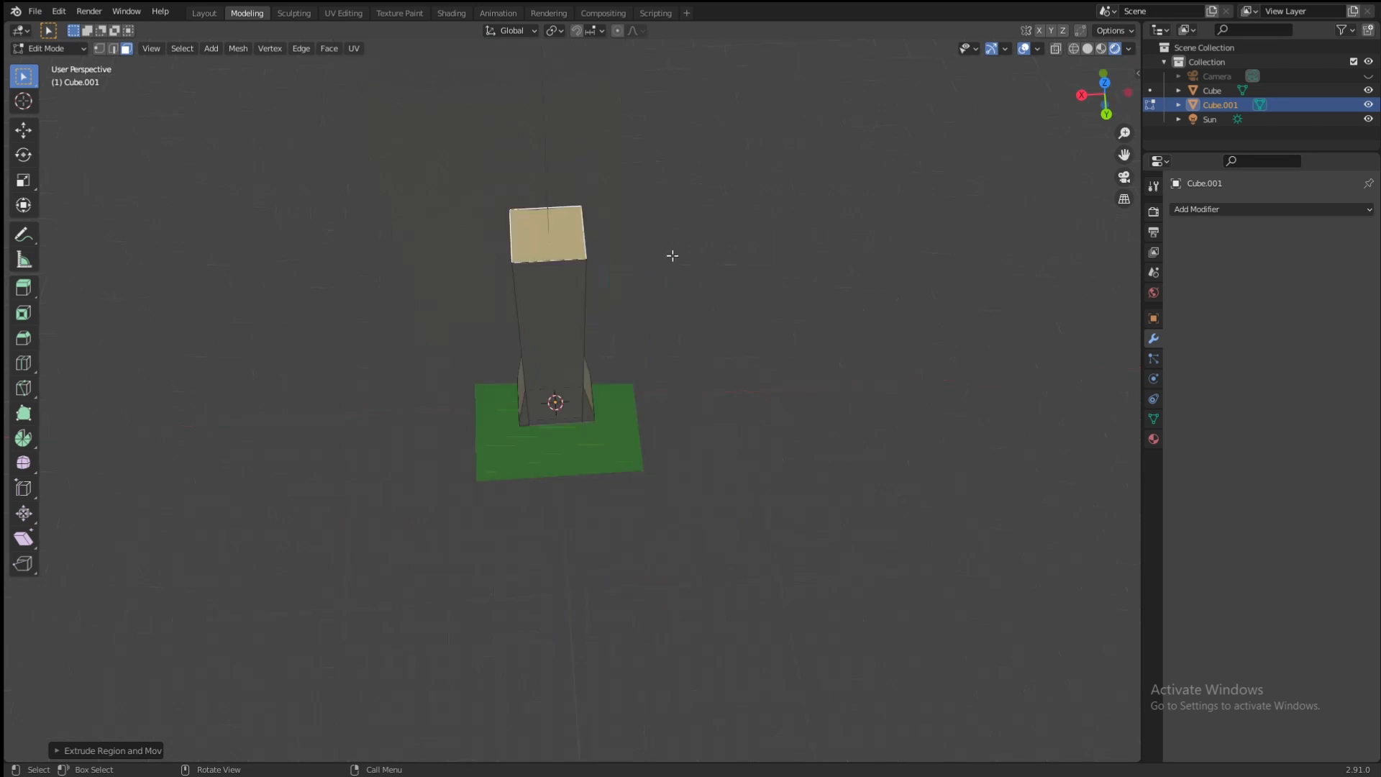
{"action": "key", "text": "n"}
{"action": "left_click", "coordinate": [1072, 119]}
{"action": "key", "text": "Return"}
{"action": "key", "text": "n"}
- Extrude the shaft's top face upward by another section
{"action": "middle_click_drag", "start_coordinate": [719, 161], "coordinate": [752, 433]}
{"action": "middle_click_drag", "start_coordinate": [753, 434], "coordinate": [753, 402]}
{"action": "key", "text": "e"}
{"action": "left_click", "coordinate": [752, 382]}
- Move one side edge of the shaft's top face inward along X to slope that side
{"action": "middle_click_drag", "start_coordinate": [548, 164], "coordinate": [548, 213]}
{"action": "key", "text": "2"}
{"action": "left_click", "coordinate": [531, 222]}
{"action": "key", "text": "g"}
{"action": "key", "text": "x"}
{"action": "left_click", "coordinate": [602, 207]}
{"action": "left_click", "coordinate": [672, 226]}
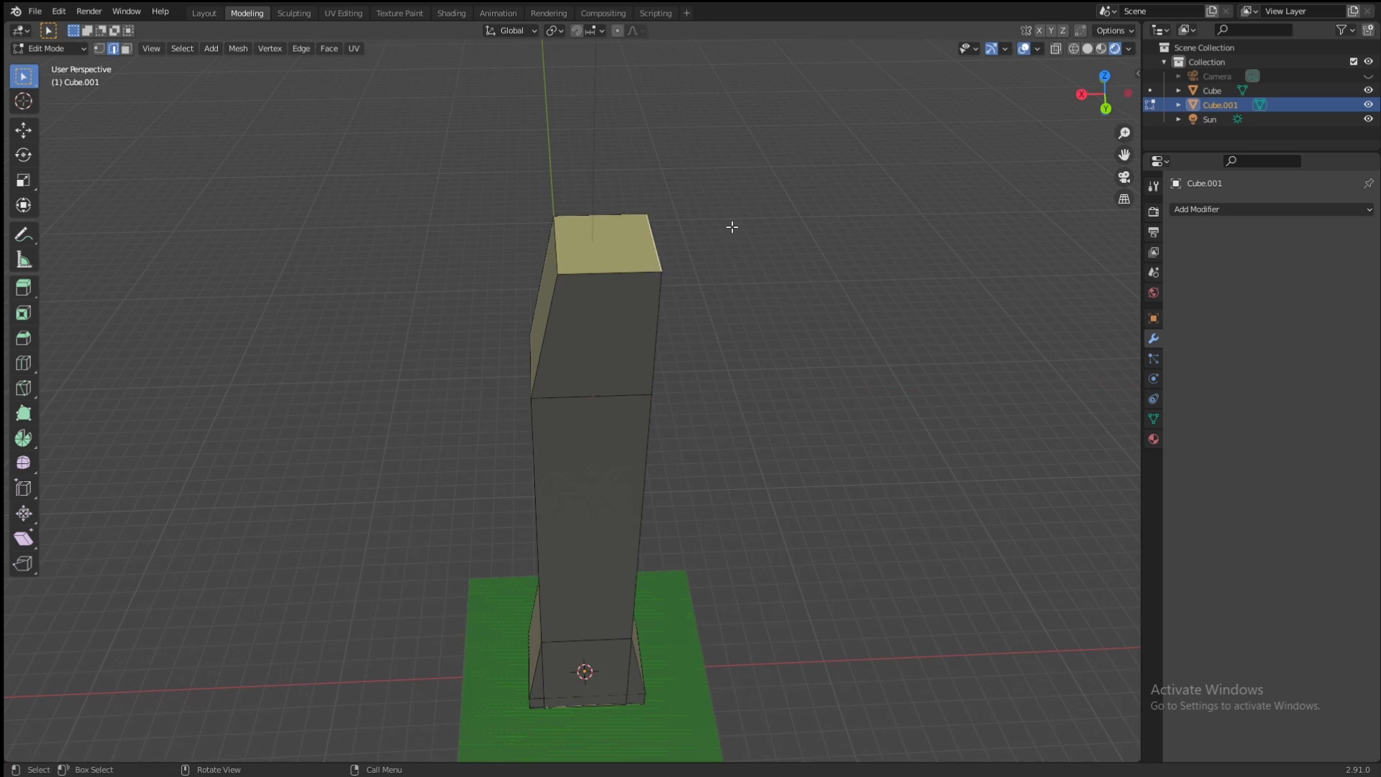
- Move the opposite side edge of the top face inward along X to form a narrow waist
{"action": "middle_click_drag", "start_coordinate": [731, 225], "coordinate": [641, 209]}
{"action": "key", "text": "g"}
{"action": "key", "text": "x"}
{"action": "left_click", "coordinate": [602, 141]}
{"action": "key", "text": "g"}
{"action": "key", "text": "x"}
{"action": "key", "text": "Return"}
- Extrude the waist's top face upward and scale its end into a wider, flared section
{"action": "key", "text": "3"}
{"action": "left_click", "coordinate": [600, 256]}
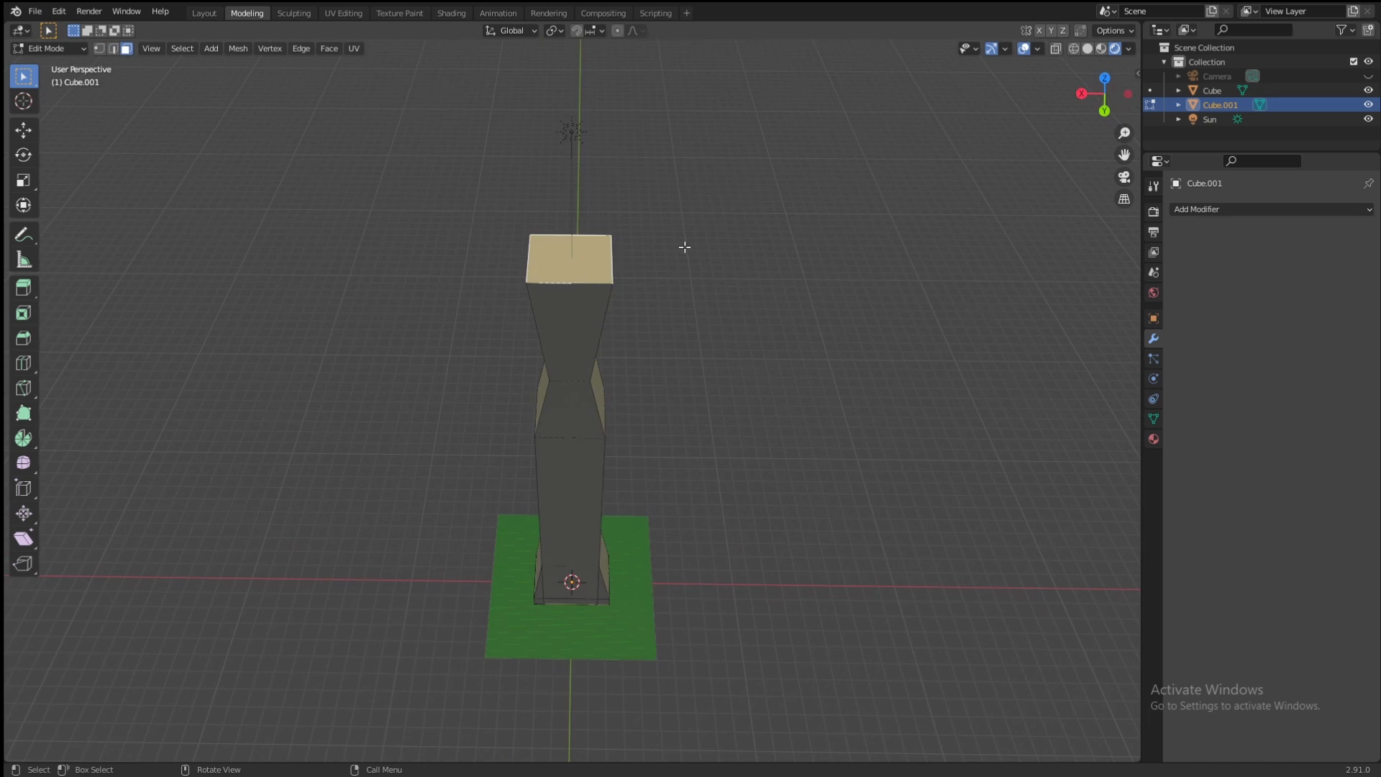
{"action": "scroll", "coordinate": [705, 259], "scroll_direction": "up", "scroll_amount": 3}
{"action": "scroll", "coordinate": [700, 274], "scroll_direction": "down", "scroll_amount": 1}
{"action": "type", "text": "s-"}
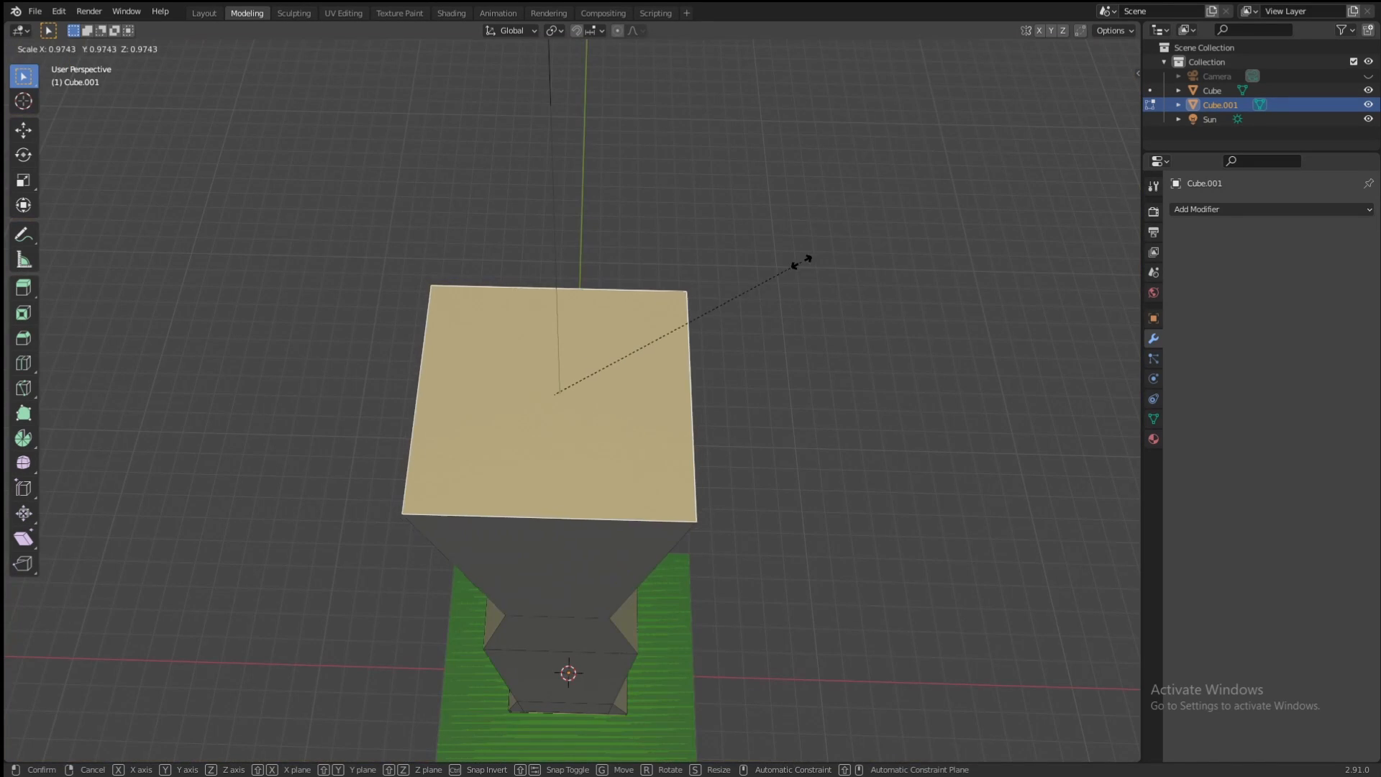
{"action": "left_click", "coordinate": [801, 262]}
- Inset the flared section's top face to leave a ledge and extrude the inner face upward as a shaft
{"action": "middle_click_drag", "start_coordinate": [802, 262], "coordinate": [761, 110]}
{"action": "key", "text": "i"}
{"action": "left_click", "coordinate": [761, 123]}
{"action": "key", "text": "shift+space"}
{"action": "key", "text": "m"}
{"action": "key", "text": "KP_7"}
{"action": "middle_click_drag", "start_coordinate": [619, 166], "coordinate": [573, 519], "text": "shift"}
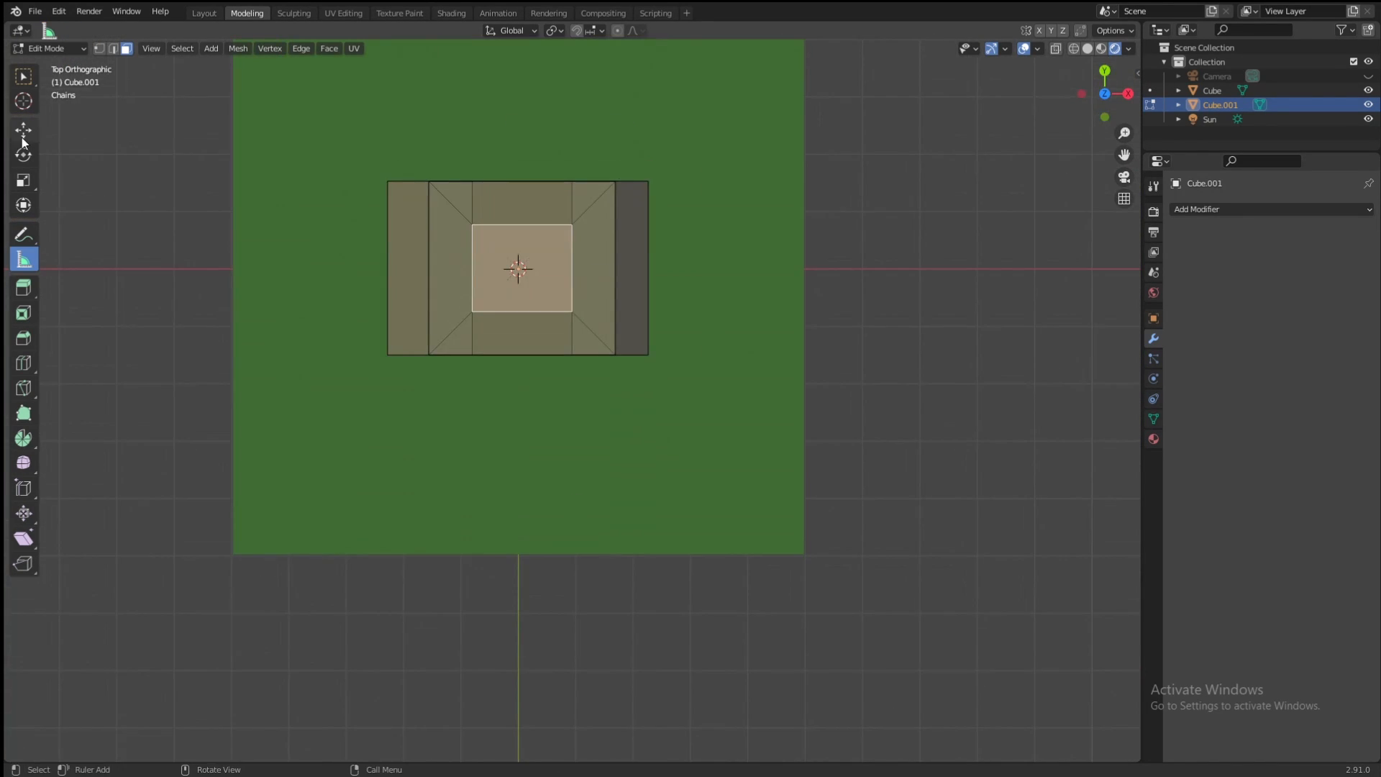
{"action": "left_click", "coordinate": [23, 76]}
{"action": "middle_click_drag", "start_coordinate": [489, 216], "coordinate": [459, 154]}
{"action": "key", "text": "e"}
{"action": "left_click", "coordinate": [607, 184]}
- Inset the upper shaft's top face and extrude the smaller inner face upward
{"action": "scroll", "coordinate": [607, 185], "scroll_direction": "down", "scroll_amount": 2}
{"action": "scroll", "coordinate": [607, 185], "scroll_direction": "up", "scroll_amount": 3}
{"action": "middle_click_drag", "start_coordinate": [607, 185], "coordinate": [629, 352], "text": "shift"}
{"action": "key", "text": "i"}
{"action": "key", "text": "e"}
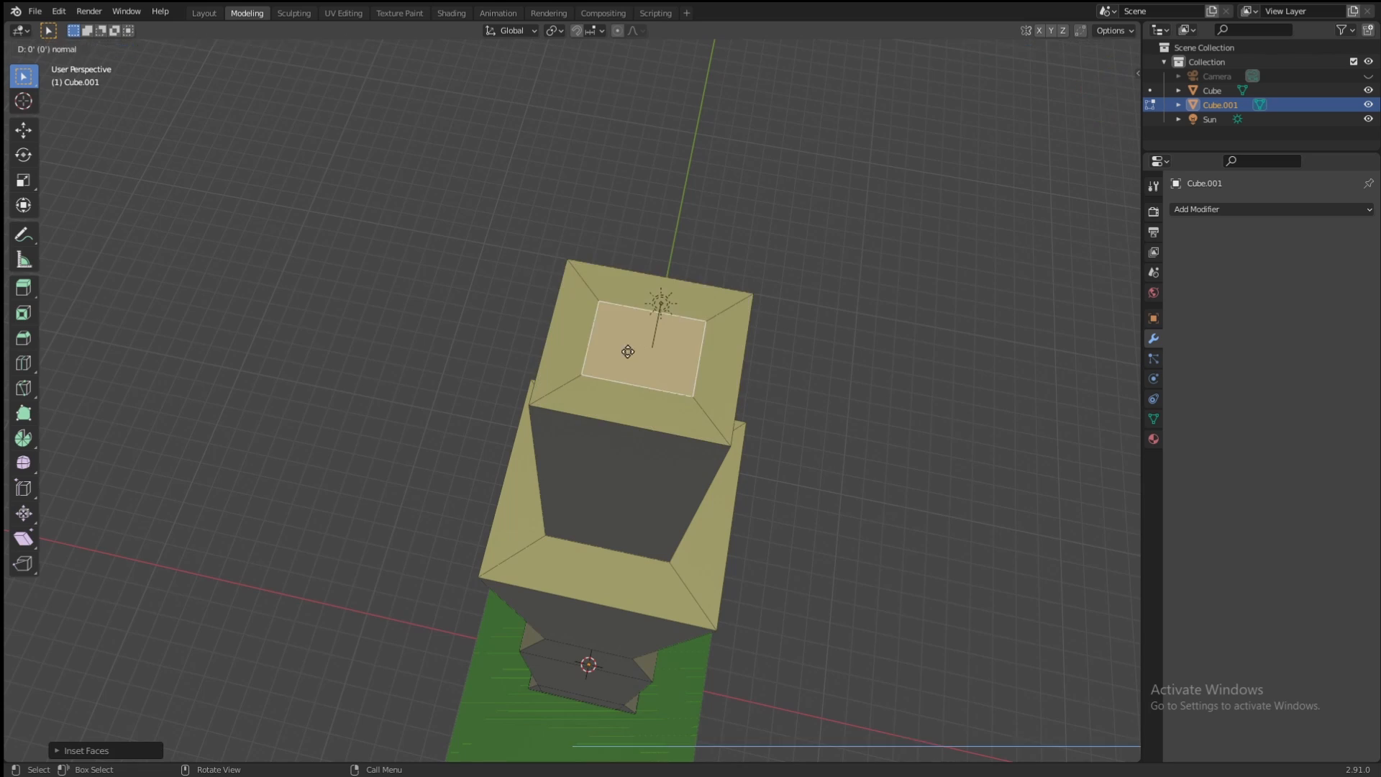
{"action": "left_click", "coordinate": [647, 255]}
- Extrude the topmost face upward and scale it down into a tapering spire with a thin antenna
{"action": "scroll", "coordinate": [628, 352], "scroll_direction": "down", "scroll_amount": 2}
{"action": "key", "text": "e"}
{"action": "left_click", "coordinate": [639, 225]}
{"action": "key", "text": "s"}
{"action": "left_click", "coordinate": [641, 185]}
{"action": "mouse_move", "coordinate": [686, 155]}
{"action": "middle_mouse_down"}
{"action": "mouse_move", "coordinate": [700, 191]}
{"action": "mouse_move", "coordinate": [703, 167]}
{"action": "mouse_move", "coordinate": [398, 271]}
{"action": "mouse_move", "coordinate": [623, 379]}
{"action": "mouse_move", "coordinate": [633, 504]}
{"action": "middle_mouse_up"}
- Switch to the Layout workspace and raise the Sun light along Z above the tower
{"action": "left_click", "coordinate": [1209, 119]}
{"action": "scroll", "coordinate": [791, 431], "scroll_direction": "down", "scroll_amount": 5}
{"action": "key", "text": "z"}
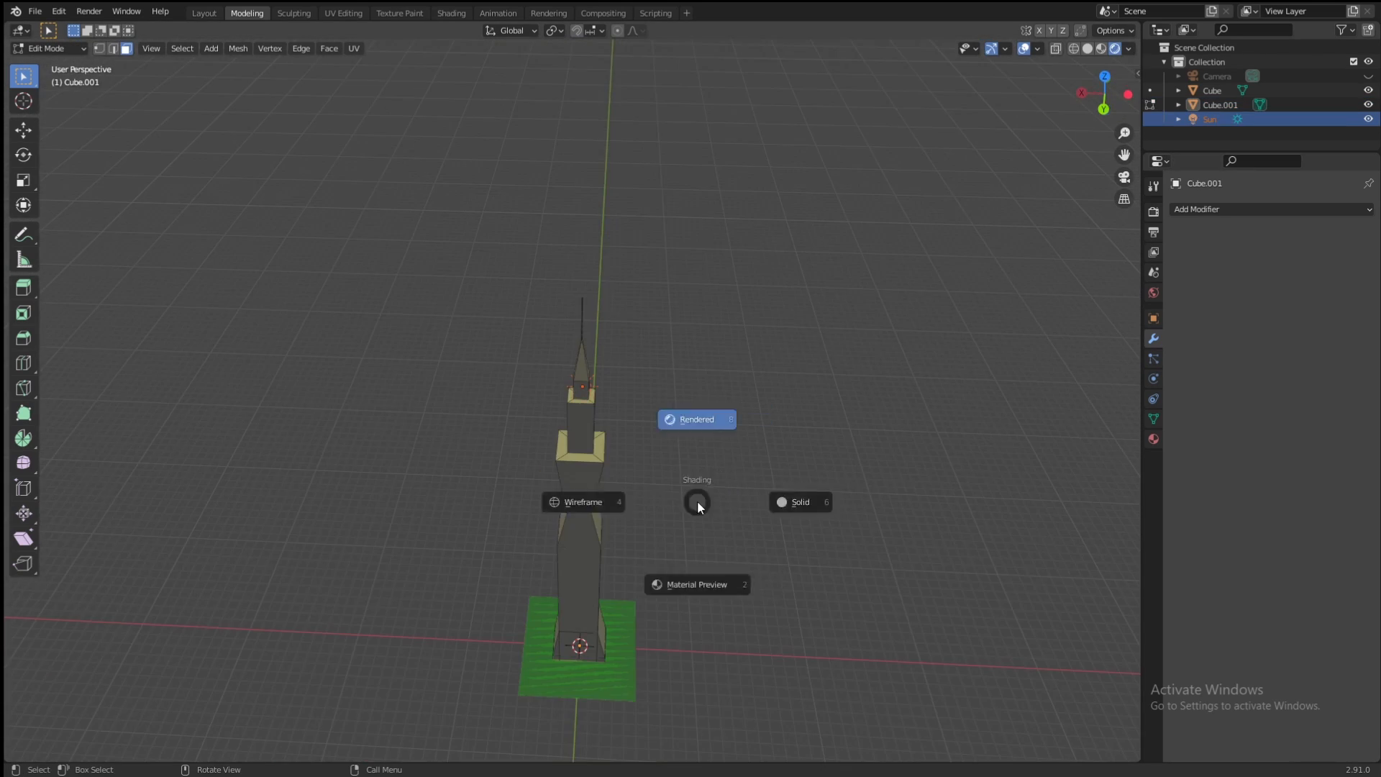
{"action": "scroll", "coordinate": [697, 502], "scroll_direction": "up", "scroll_amount": 1}
{"action": "left_click", "coordinate": [203, 13]}
{"action": "key", "text": "g"}
{"action": "key", "text": "z"}
{"action": "scroll", "coordinate": [575, 287], "scroll_direction": "down", "scroll_amount": 9}
{"action": "left_click", "coordinate": [632, 188]}
{"action": "scroll", "coordinate": [632, 188], "scroll_direction": "up", "scroll_amount": 4}
{"action": "middle_click_drag", "start_coordinate": [632, 189], "coordinate": [632, 701], "text": "shift"}
{"action": "left_click", "coordinate": [1223, 120]}
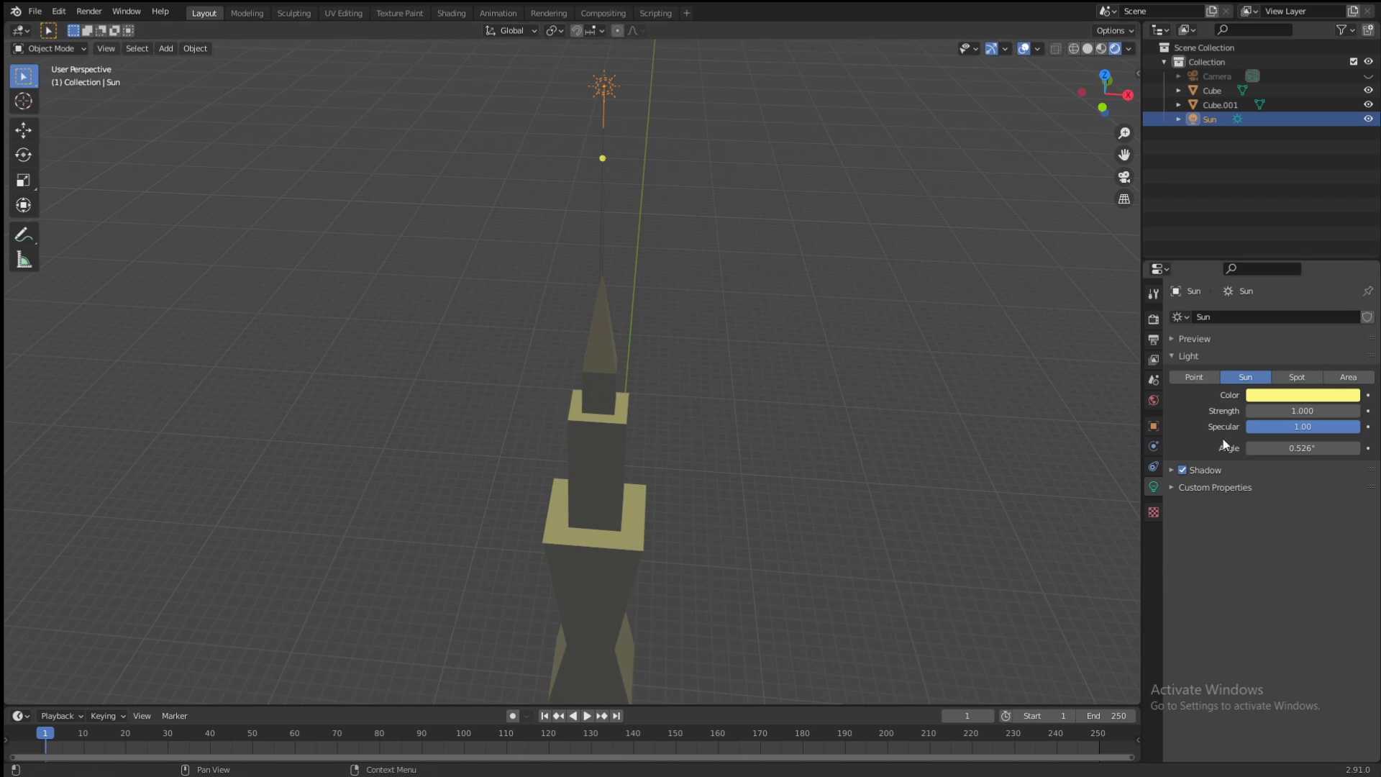
{"action": "middle_click_drag", "start_coordinate": [900, 446], "coordinate": [813, 322]}
- Select the tower and shrink the timeline area to enlarge the viewport
{"action": "left_click", "coordinate": [546, 374]}
{"action": "left_click", "coordinate": [246, 13]}
{"action": "left_click", "coordinate": [203, 13]}
{"action": "left_click_drag", "start_coordinate": [641, 706], "coordinate": [640, 742]}
{"action": "scroll", "coordinate": [637, 575], "scroll_direction": "up", "scroll_amount": 4}
{"action": "middle_click_drag", "start_coordinate": [639, 647], "coordinate": [636, 534]}
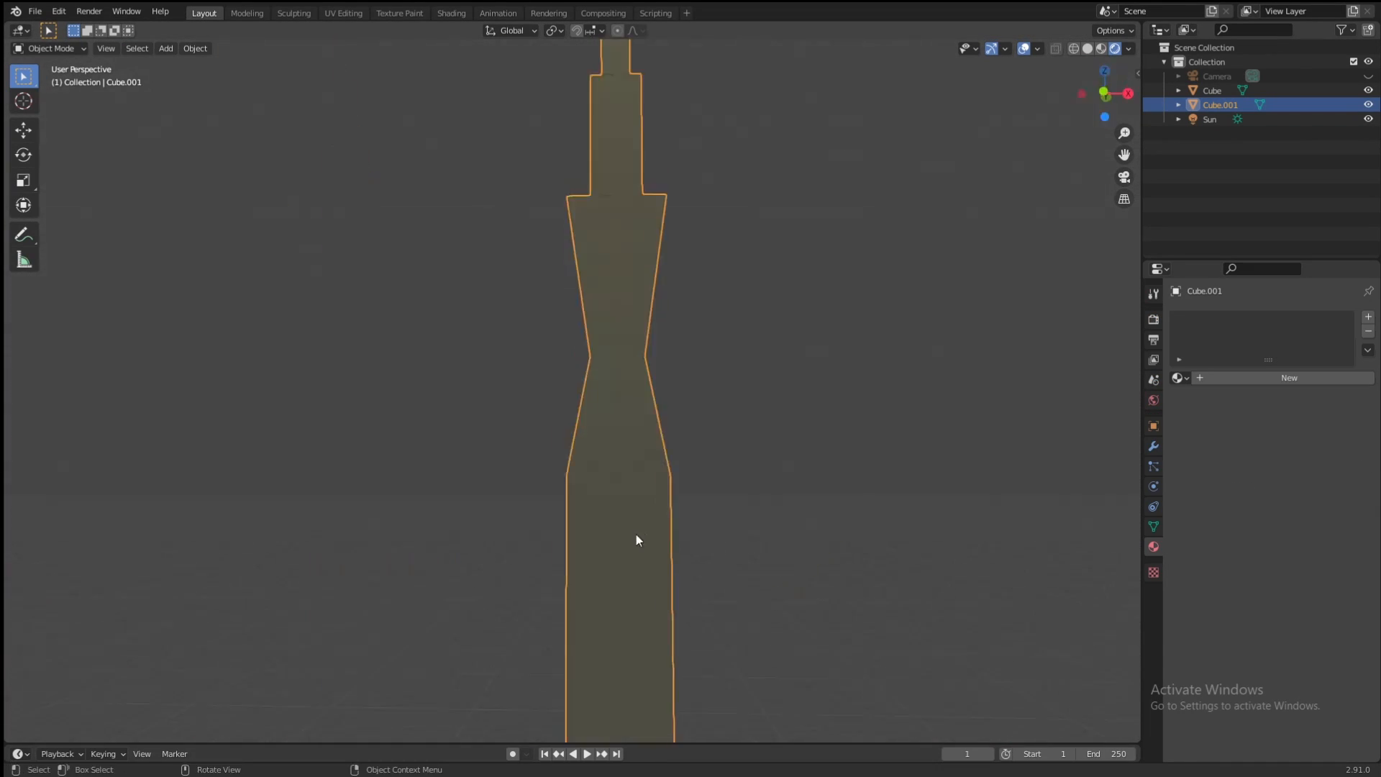
- Add a new material to the tower and darken its base colour to a value of 0.547
{"action": "scroll", "coordinate": [648, 504], "scroll_direction": "down", "scroll_amount": 4}
{"action": "left_click", "coordinate": [1289, 377]}
{"action": "left_click", "coordinate": [1309, 525]}
{"action": "left_click_drag", "start_coordinate": [1295, 490], "coordinate": [1198, 483]}
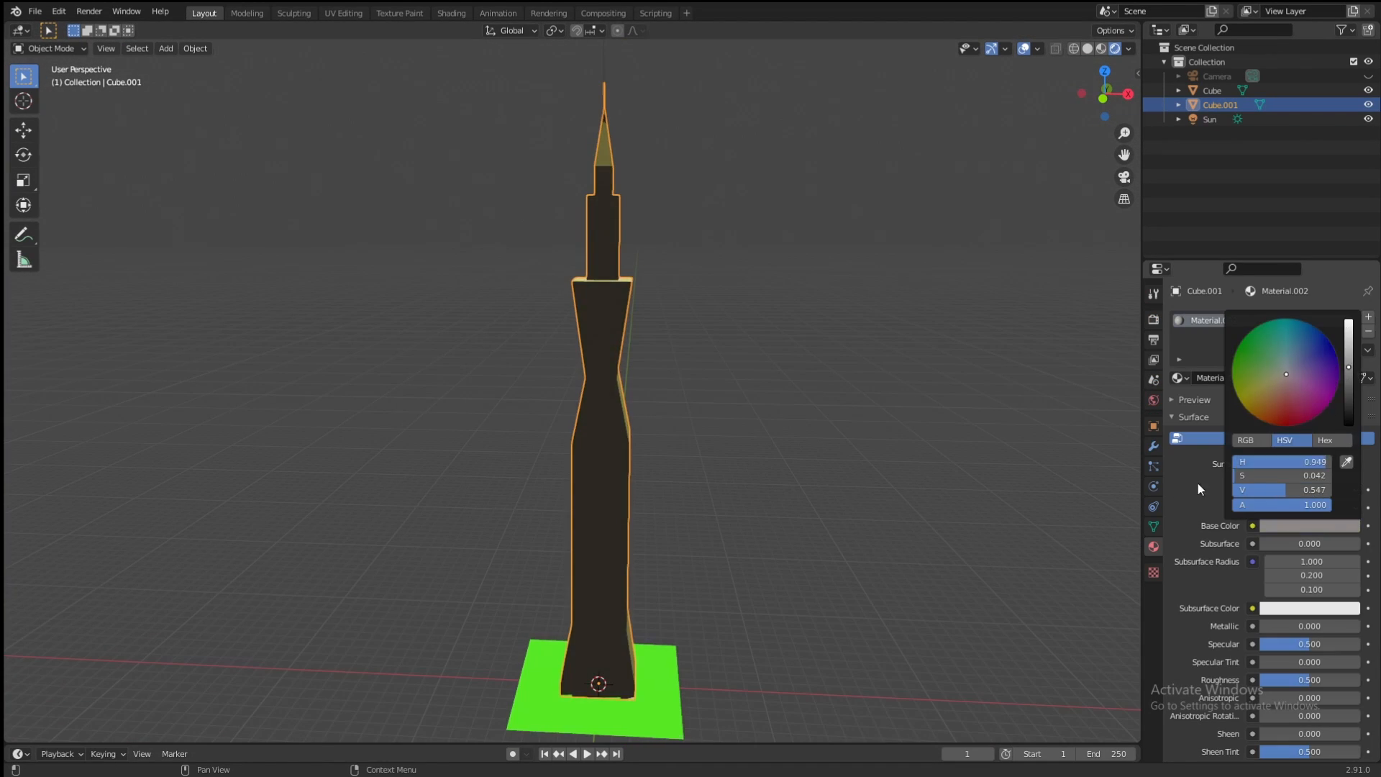
- Move the Sun light in front view off to one side of the tower
{"action": "left_click", "coordinate": [1209, 119]}
{"action": "middle_click_drag", "start_coordinate": [827, 165], "coordinate": [871, 205]}
{"action": "key", "text": "KP_1"}
{"action": "key", "text": "g"}
{"action": "left_click", "coordinate": [437, 196]}
{"action": "key", "text": "KP_3"}
{"action": "middle_click_drag", "start_coordinate": [414, 174], "coordinate": [546, 216]}
- Set the Sun light's strength to 5
{"action": "left_click", "coordinate": [1277, 408]}
{"action": "type", "text": "5"}
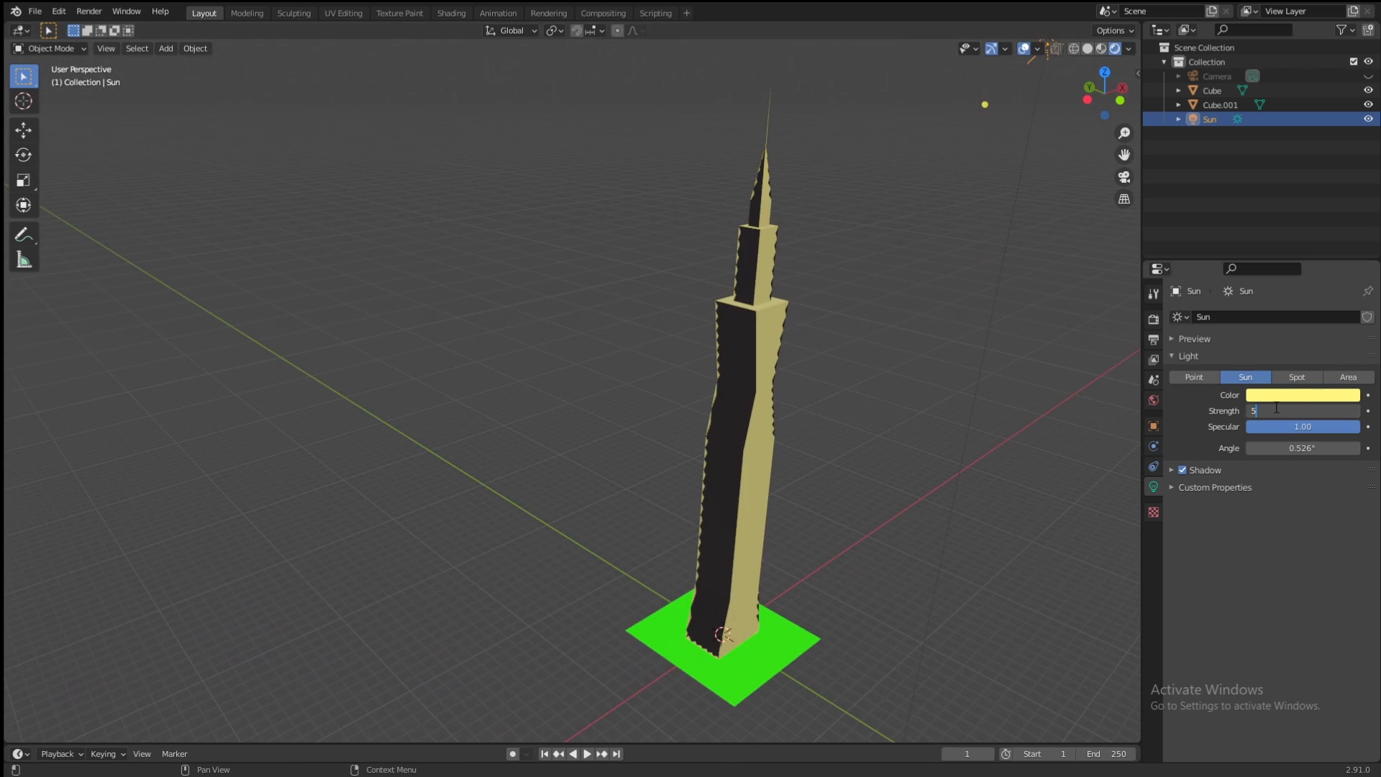
{"action": "key", "text": "Return"}
- Lighten the base colour of the tower's material to a pale grey
{"action": "mouse_move", "coordinate": [719, 363]}
{"action": "middle_mouse_down"}
{"action": "mouse_move", "coordinate": [868, 368]}
{"action": "mouse_move", "coordinate": [719, 371]}
{"action": "middle_mouse_up"}
{"action": "left_click", "coordinate": [690, 374]}
{"action": "left_click", "coordinate": [1309, 525]}
{"action": "left_click_drag", "start_coordinate": [1259, 490], "coordinate": [1287, 490]}
{"action": "middle_click_drag", "start_coordinate": [828, 403], "coordinate": [725, 434]}
{"action": "scroll", "coordinate": [725, 435], "scroll_direction": "up", "scroll_amount": 5}
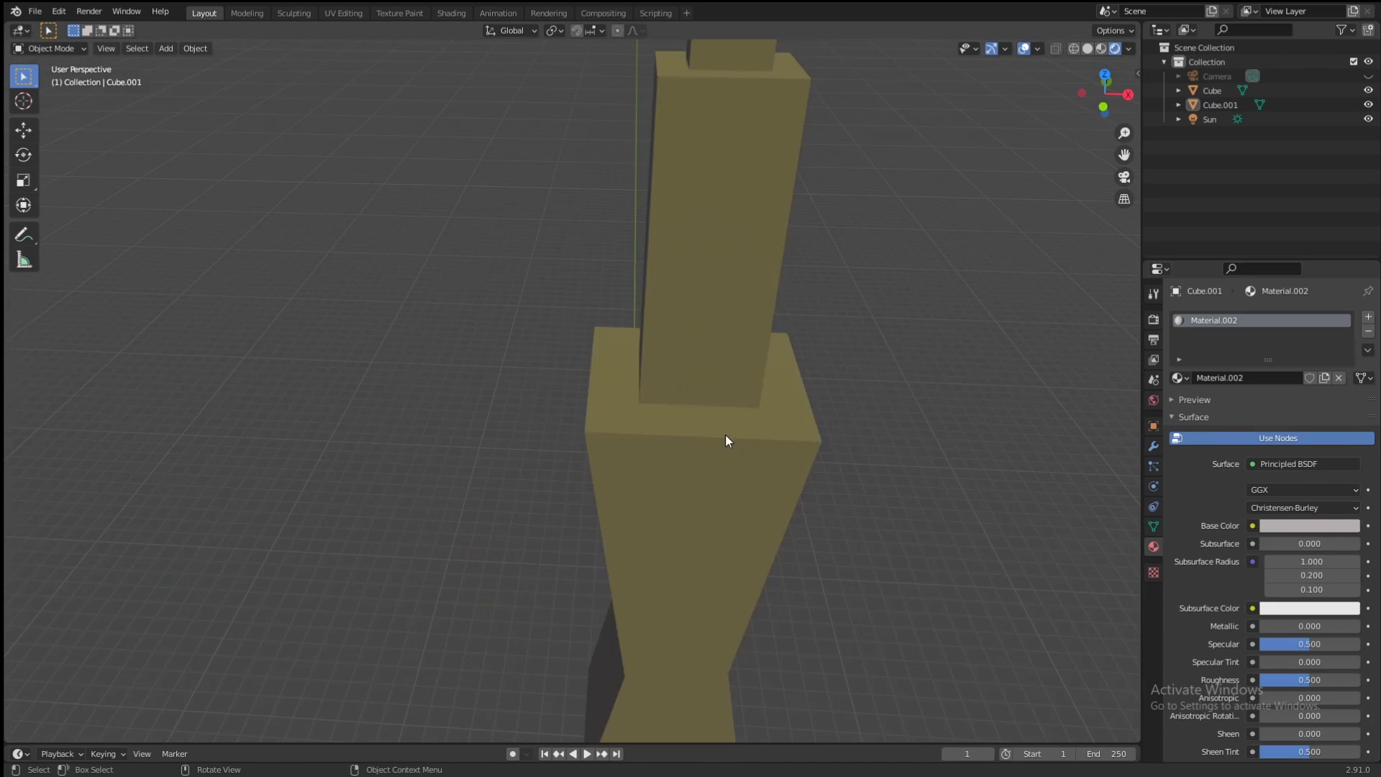
- Add a second material with a brown base colour named Wood to the tower and rename the original material Concrete
{"action": "left_click", "coordinate": [1367, 316]}
{"action": "left_click", "coordinate": [1273, 406]}
{"action": "left_click", "coordinate": [1309, 553]}
{"action": "double_click", "coordinate": [1214, 334]}
{"action": "type", "text": "Wood"}
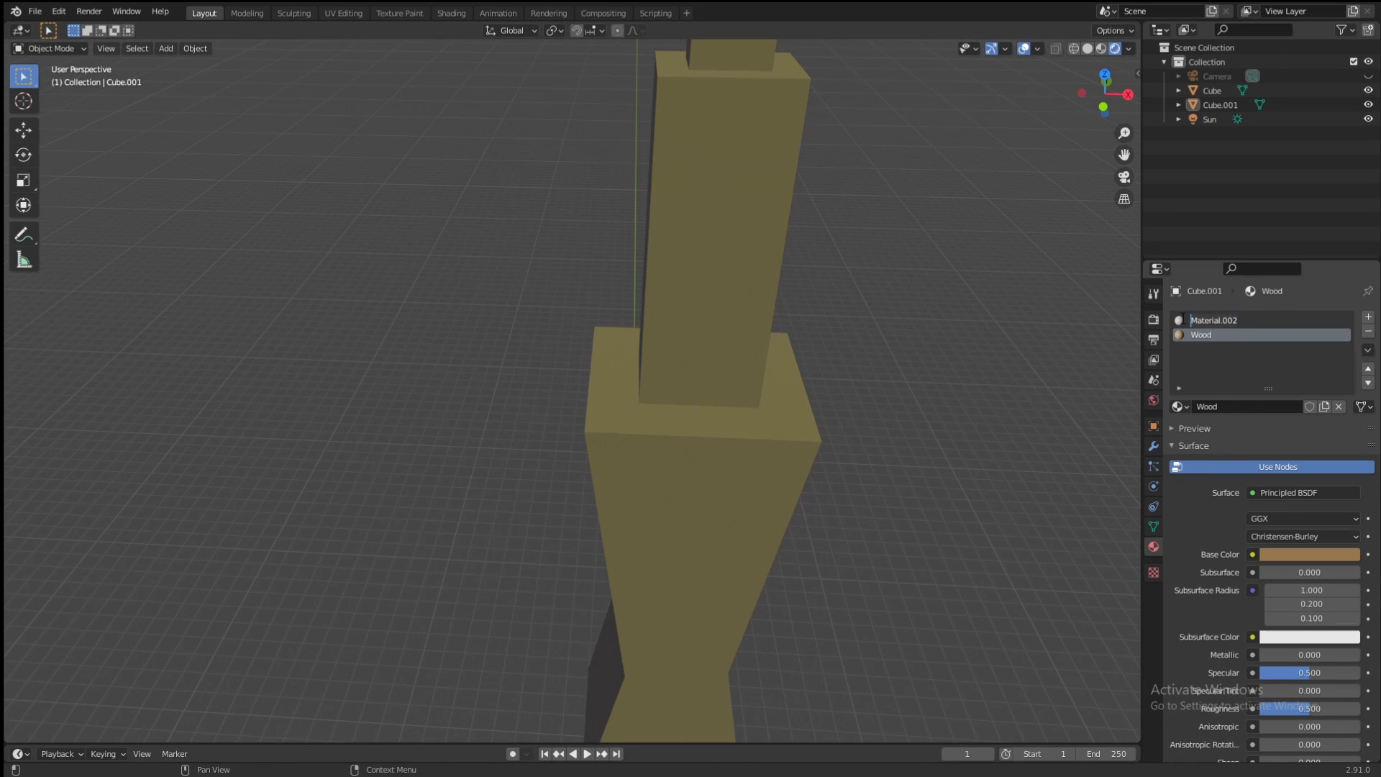
{"action": "type", "text": "Concrete"}
{"action": "key", "text": "Return"}
- Assign the Wood material to the horizontal ledge faces at the tower's setbacks
{"action": "key", "text": "Tab"}
{"action": "left_click", "coordinate": [1223, 335]}
{"action": "left_click", "coordinate": [1202, 424]}
{"action": "middle_click_drag", "start_coordinate": [719, 302], "coordinate": [660, 531]}
{"action": "left_click", "coordinate": [660, 531], "text": "alt"}
{"action": "left_click", "coordinate": [1222, 335]}
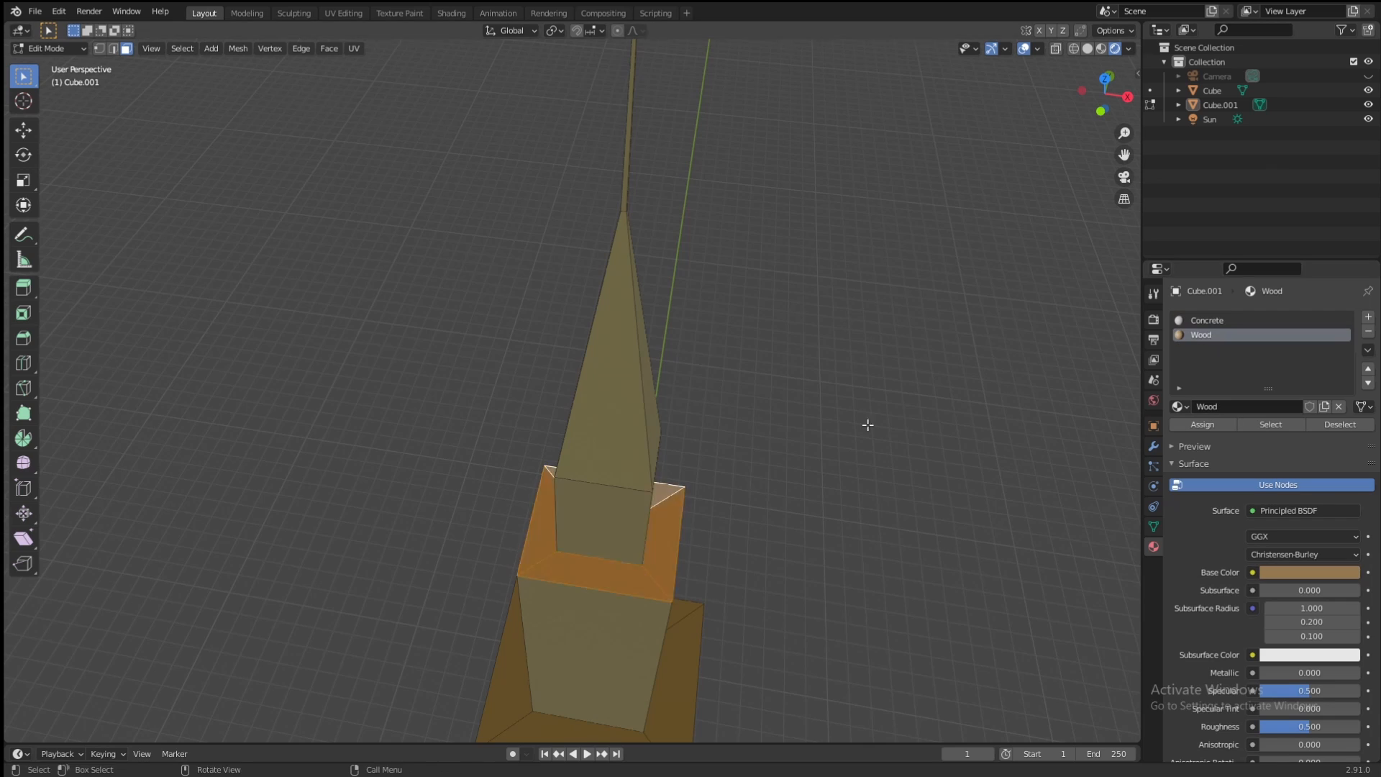
- Add a third material with a dark base colour to the tower and name it Steel
{"action": "middle_click_drag", "start_coordinate": [867, 425], "coordinate": [827, 410]}
{"action": "left_click", "coordinate": [1367, 317]}
{"action": "left_click", "coordinate": [1273, 407]}
{"action": "left_click", "coordinate": [1308, 572]}
{"action": "left_click", "coordinate": [1352, 461]}
{"action": "double_click", "coordinate": [1218, 350]}
{"action": "type", "text": "Steel"}
{"action": "left_click", "coordinate": [1223, 320]}
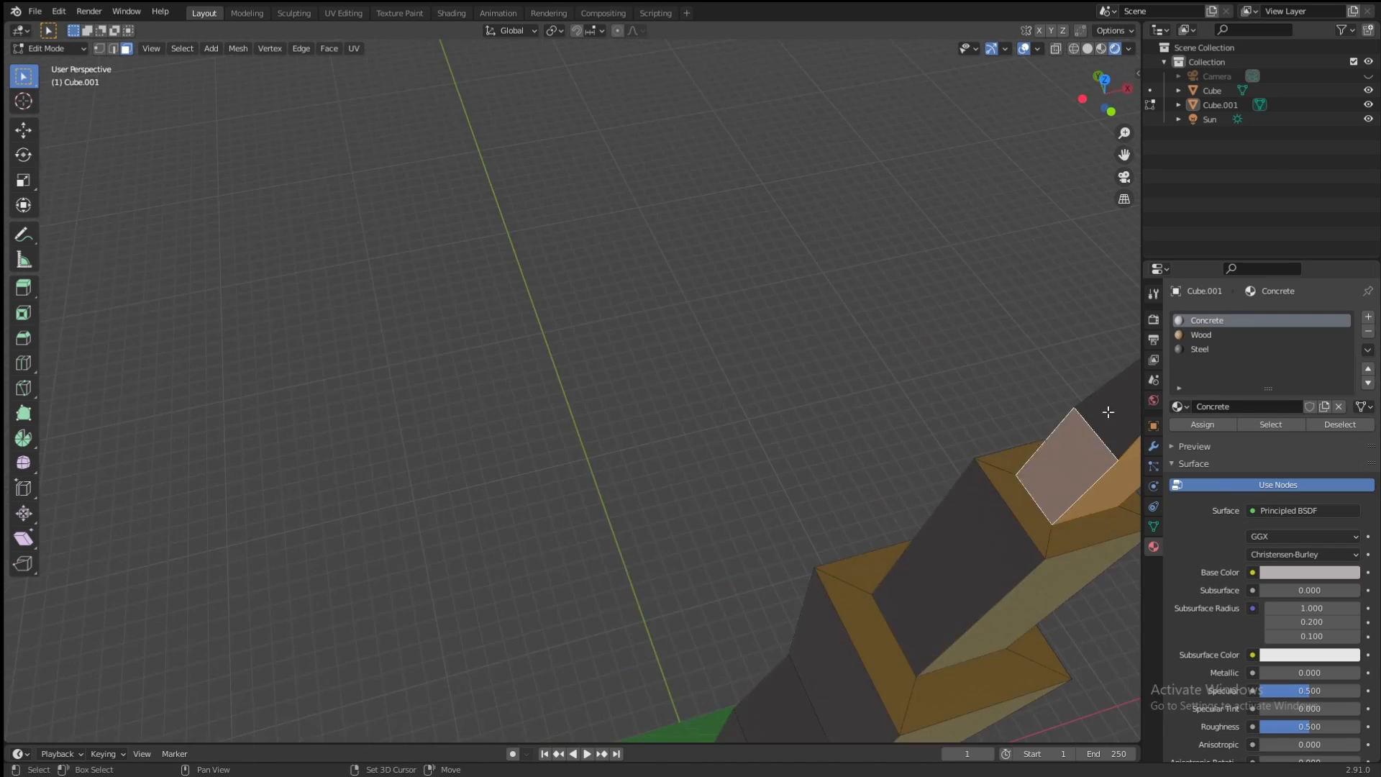
- Select the faces of the spire and its base block and assign the Steel material to them
{"action": "left_click", "coordinate": [1107, 413], "text": "shift"}
{"action": "middle_click_drag", "start_coordinate": [1108, 412], "coordinate": [678, 503]}
{"action": "left_click", "coordinate": [729, 316], "text": "shift"}
{"action": "middle_click_drag", "start_coordinate": [730, 317], "coordinate": [844, 391]}
{"action": "scroll", "coordinate": [790, 399], "scroll_direction": "up", "scroll_amount": 4}
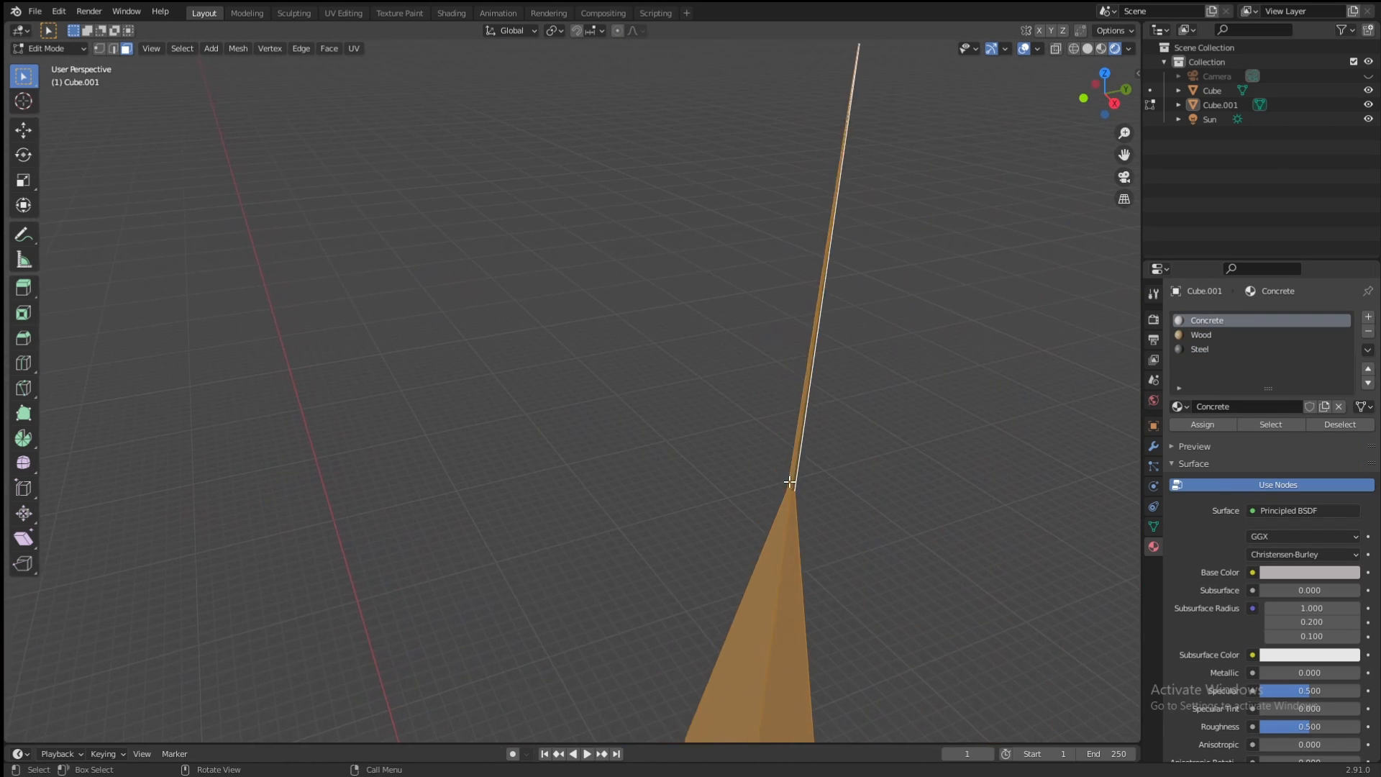
{"action": "middle_click_drag", "start_coordinate": [790, 482], "coordinate": [957, 461]}
{"action": "left_click", "coordinate": [1200, 348]}
{"action": "left_click", "coordinate": [1194, 426]}
- Duplicate the front face of the tower's upper block in place and scale the copy down to window size
{"action": "middle_click_drag", "start_coordinate": [792, 403], "coordinate": [575, 298]}
{"action": "scroll", "coordinate": [586, 395], "scroll_direction": "down", "scroll_amount": 4}
{"action": "left_click", "coordinate": [576, 298]}
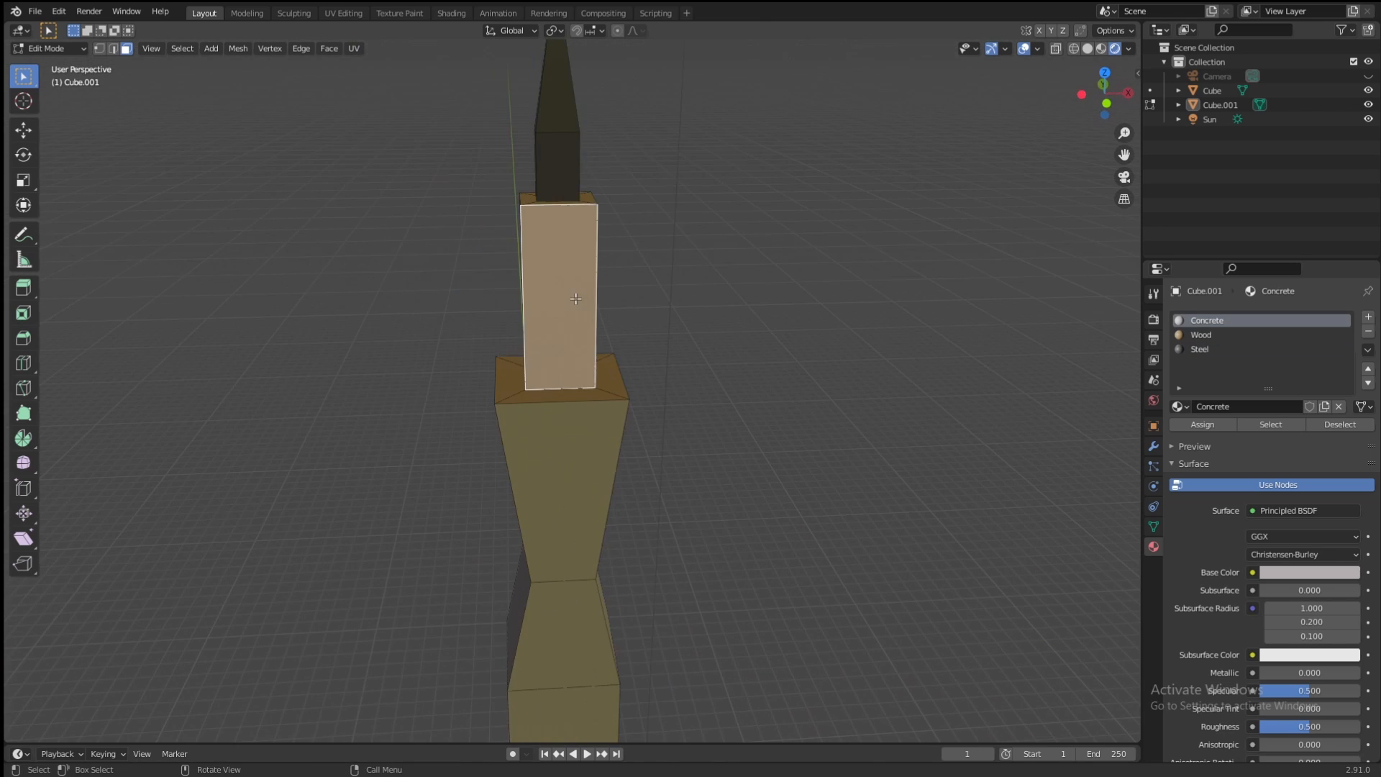
{"action": "scroll", "coordinate": [576, 298], "scroll_direction": "up", "scroll_amount": 6}
{"action": "key", "text": "shift+d"}
{"action": "key", "text": "Escape"}
{"action": "key", "text": "s"}
{"action": "left_click", "coordinate": [570, 229]}
- Move the small window face along X and Z to the lower left corner of the upper block's front face
{"action": "key", "text": "g"}
{"action": "key", "text": "y"}
{"action": "left_click", "coordinate": [558, 259]}
{"action": "key", "text": "ctrl+z"}
{"action": "key", "text": "g"}
{"action": "key", "text": "x"}
{"action": "left_click", "coordinate": [560, 287]}
{"action": "key", "text": "g"}
{"action": "key", "text": "z"}
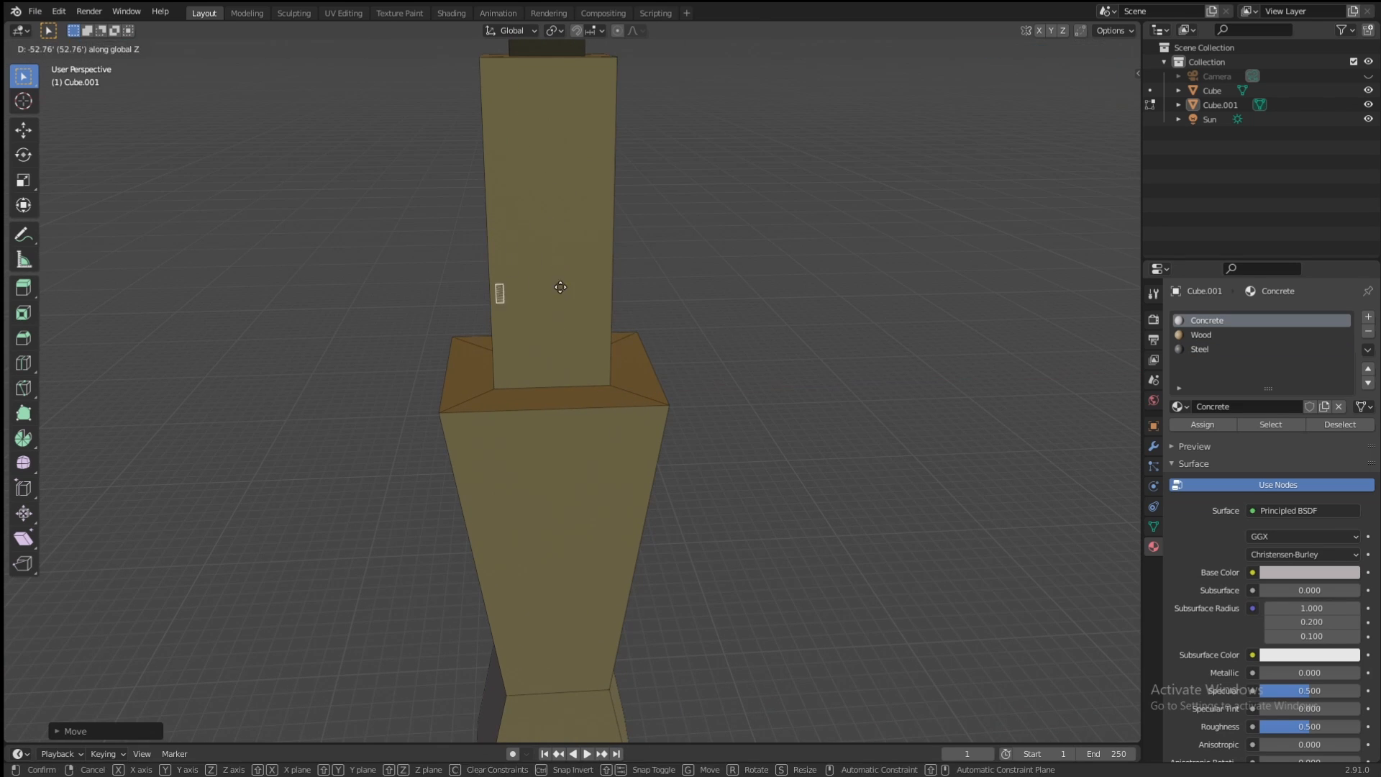
{"action": "left_click", "coordinate": [500, 347]}
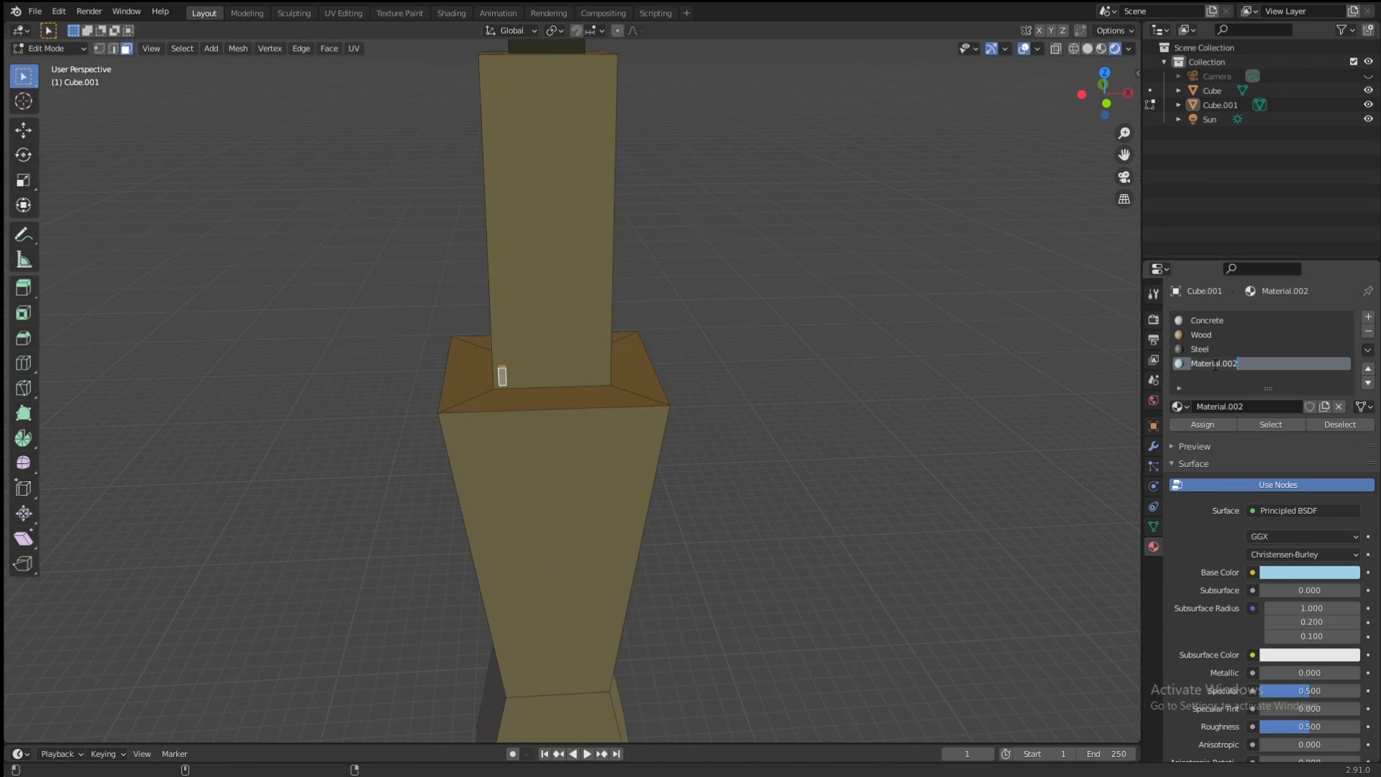
- Try to repeat the window with an Array modifier applied to the tower object
{"action": "scroll", "coordinate": [799, 336], "scroll_direction": "down", "scroll_amount": 5}
{"action": "middle_click_drag", "start_coordinate": [799, 336], "coordinate": [740, 307]}
{"action": "left_click", "coordinate": [1153, 446]}
{"action": "left_click", "coordinate": [1272, 317]}
{"action": "left_click", "coordinate": [1054, 355]}
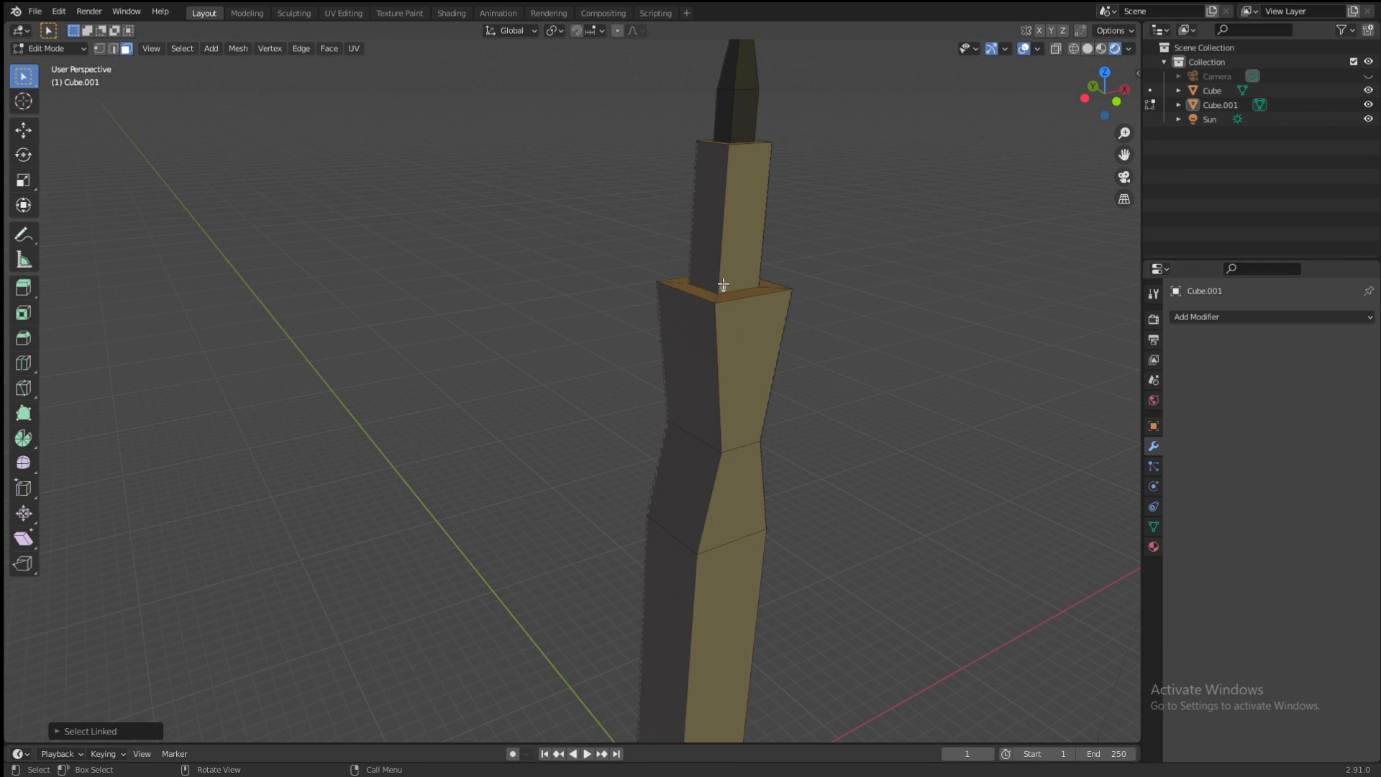
{"action": "right_click", "coordinate": [723, 284]}
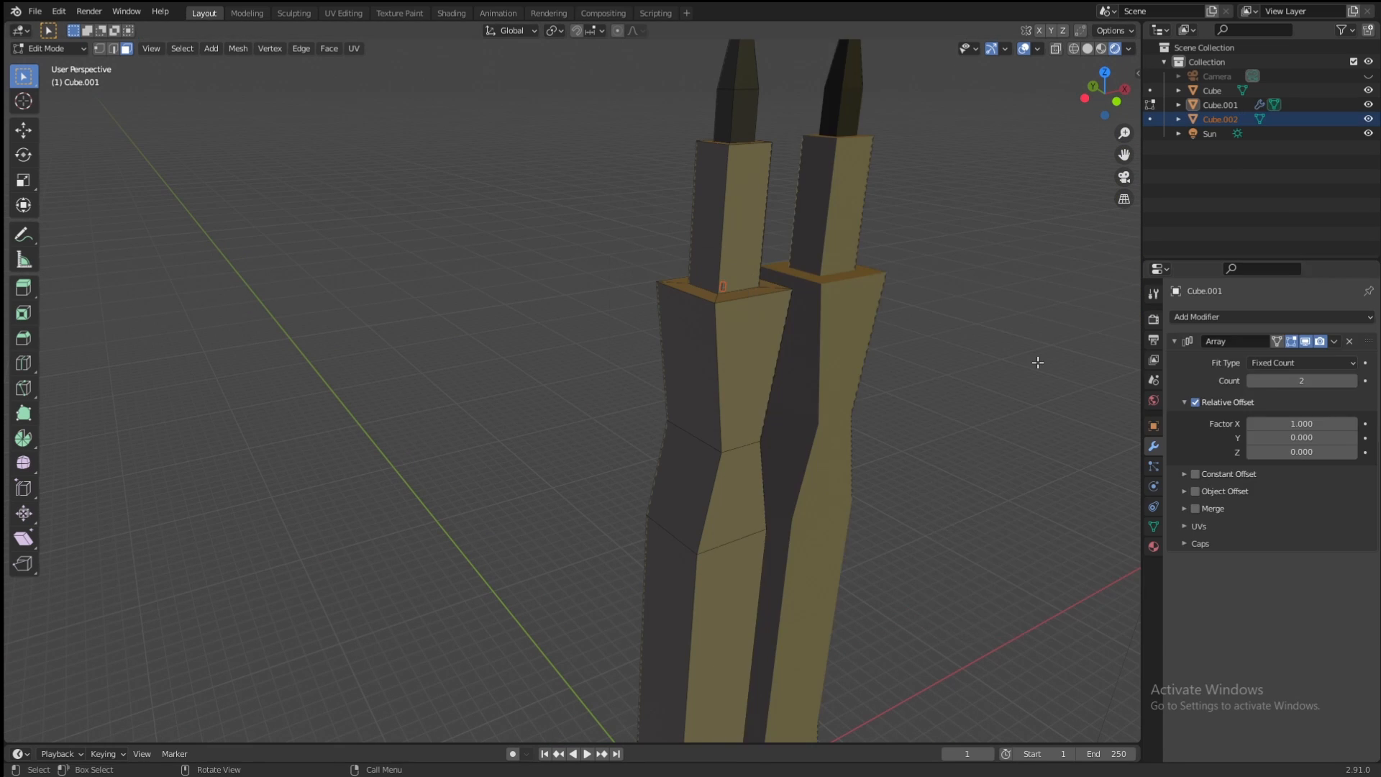
- Select all the linked window geometry and separate it from the tower into its own object
{"action": "left_click", "coordinate": [1218, 106]}
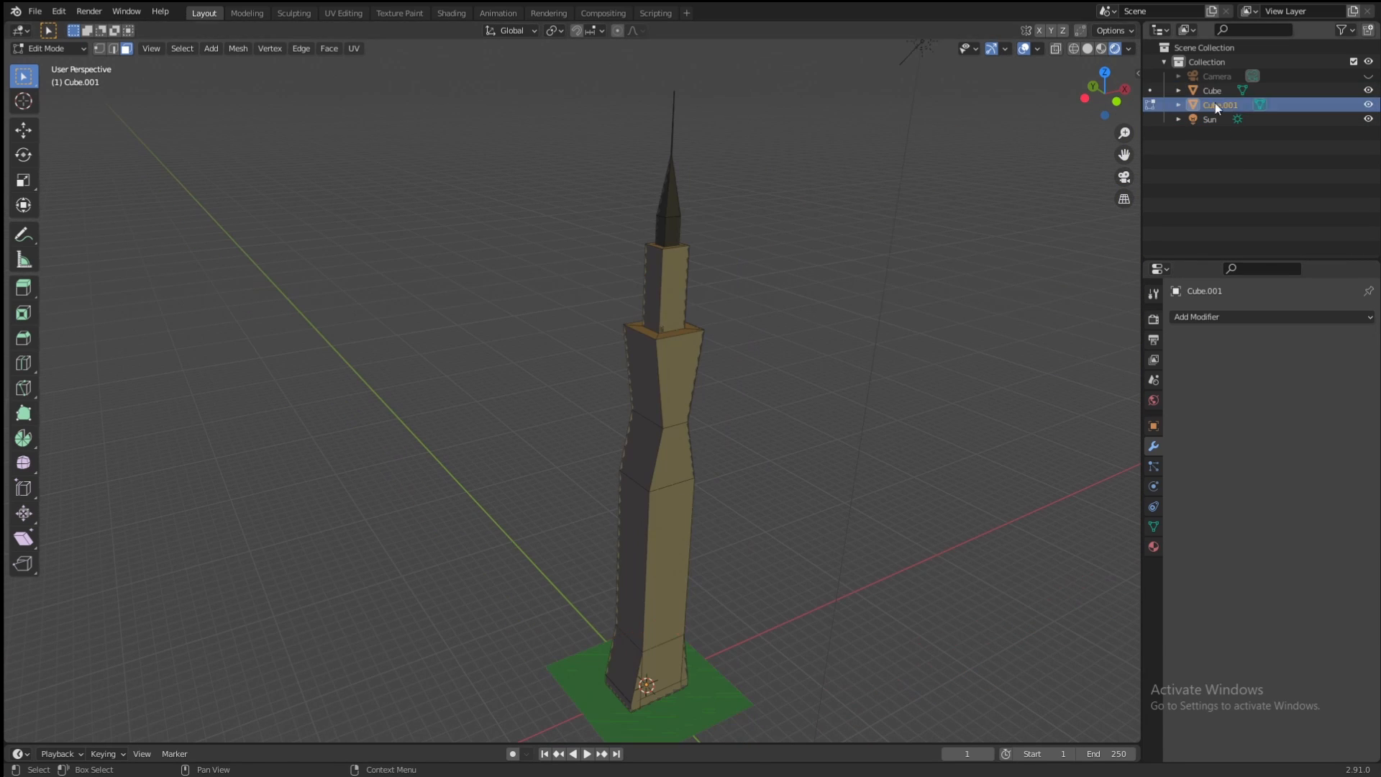
{"action": "key", "text": "ctrl+l"}
{"action": "scroll", "coordinate": [734, 288], "scroll_direction": "up", "scroll_amount": 3}
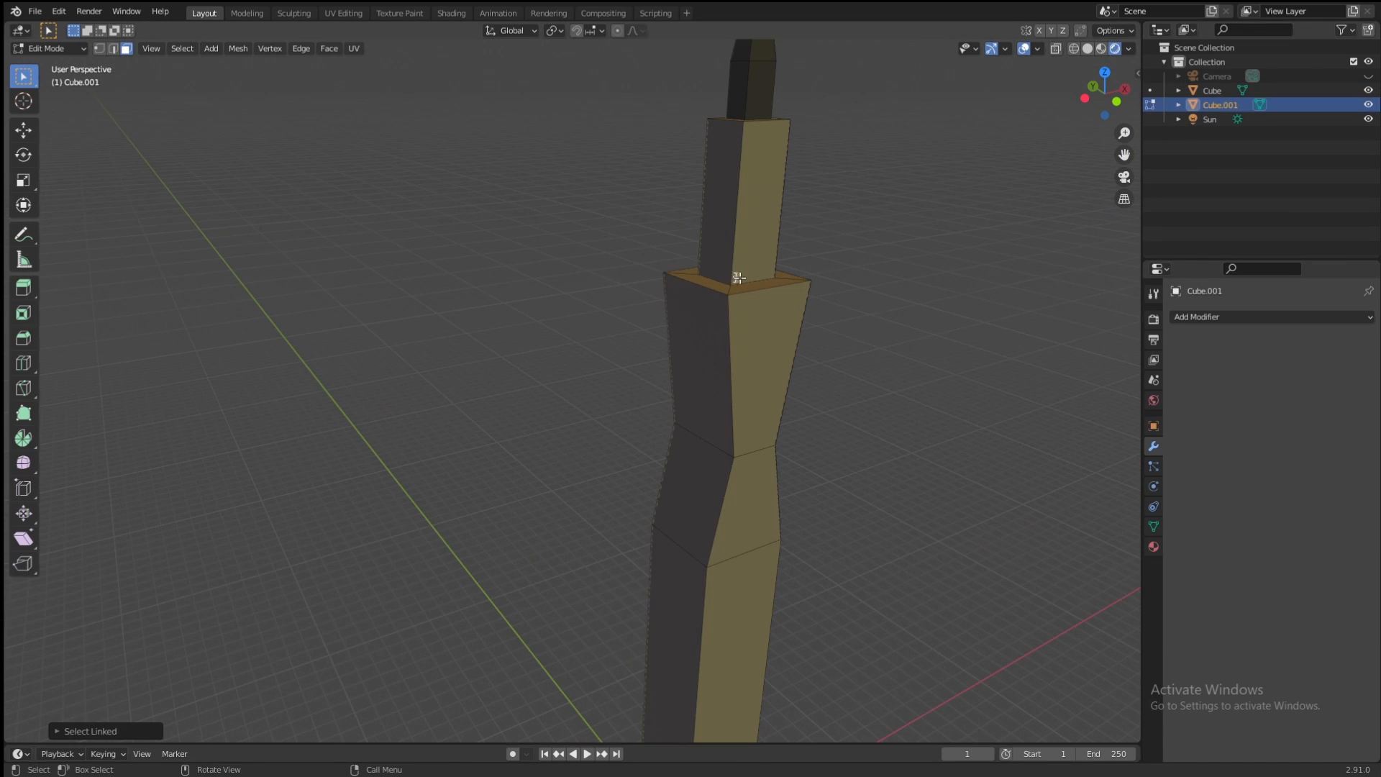
{"action": "key", "text": "p"}
{"action": "left_click", "coordinate": [733, 309]}
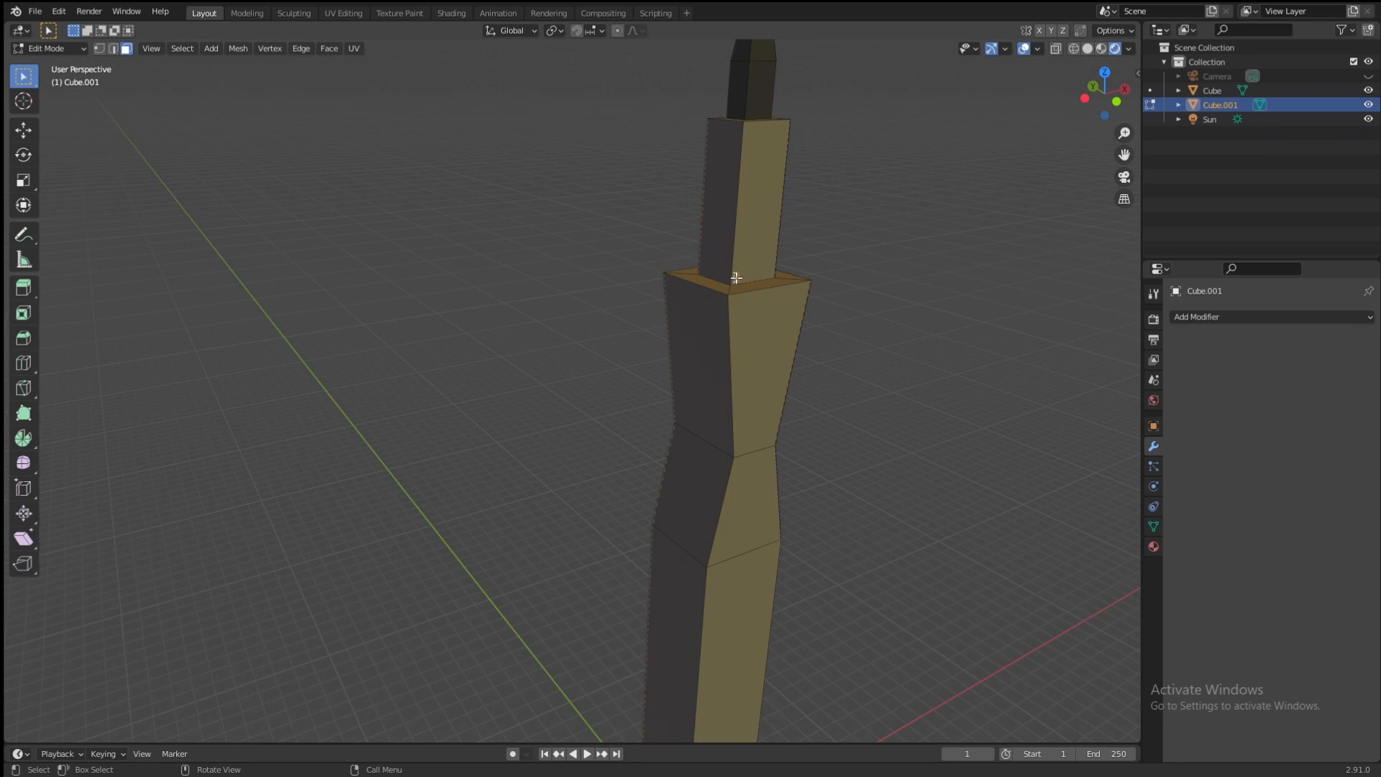
{"action": "key", "text": "p"}
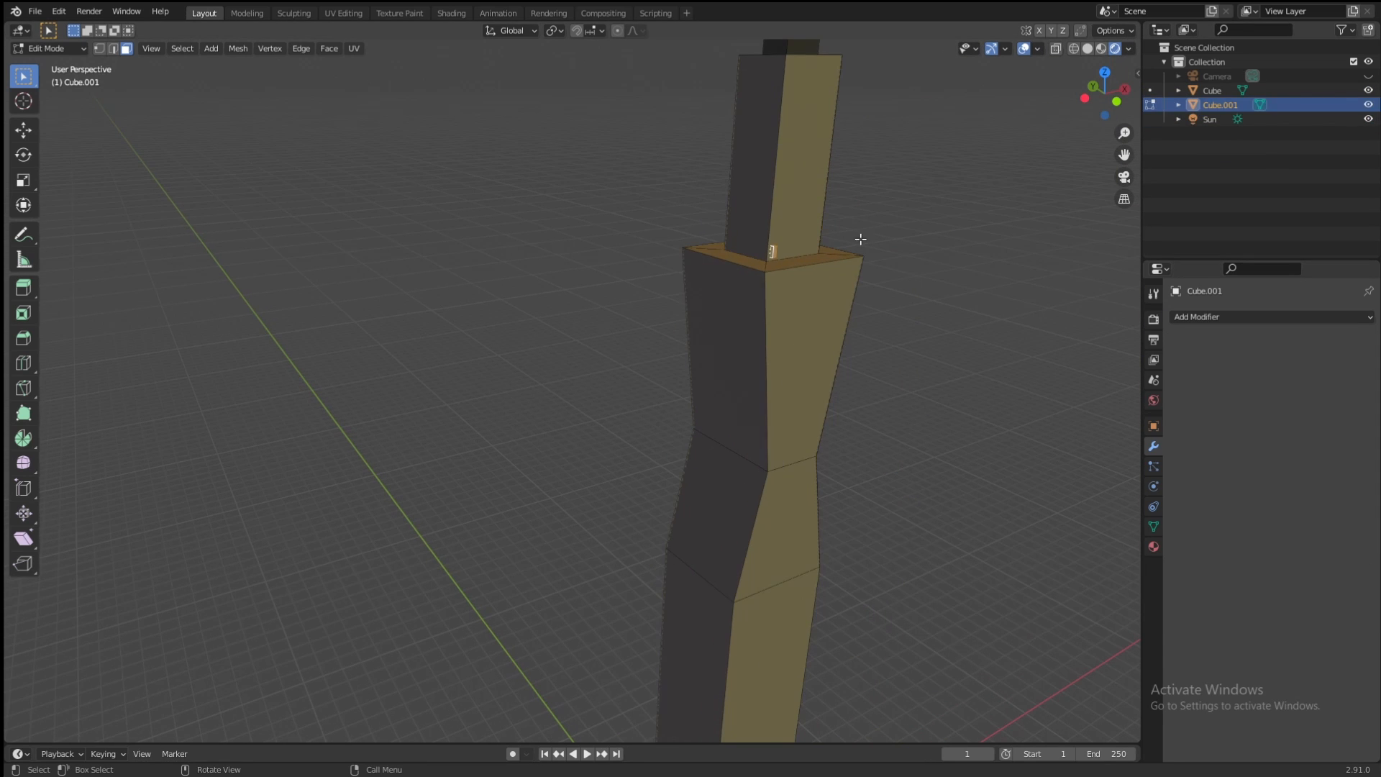
{"action": "key", "text": "Tab"}
{"action": "key", "text": "Tab"}
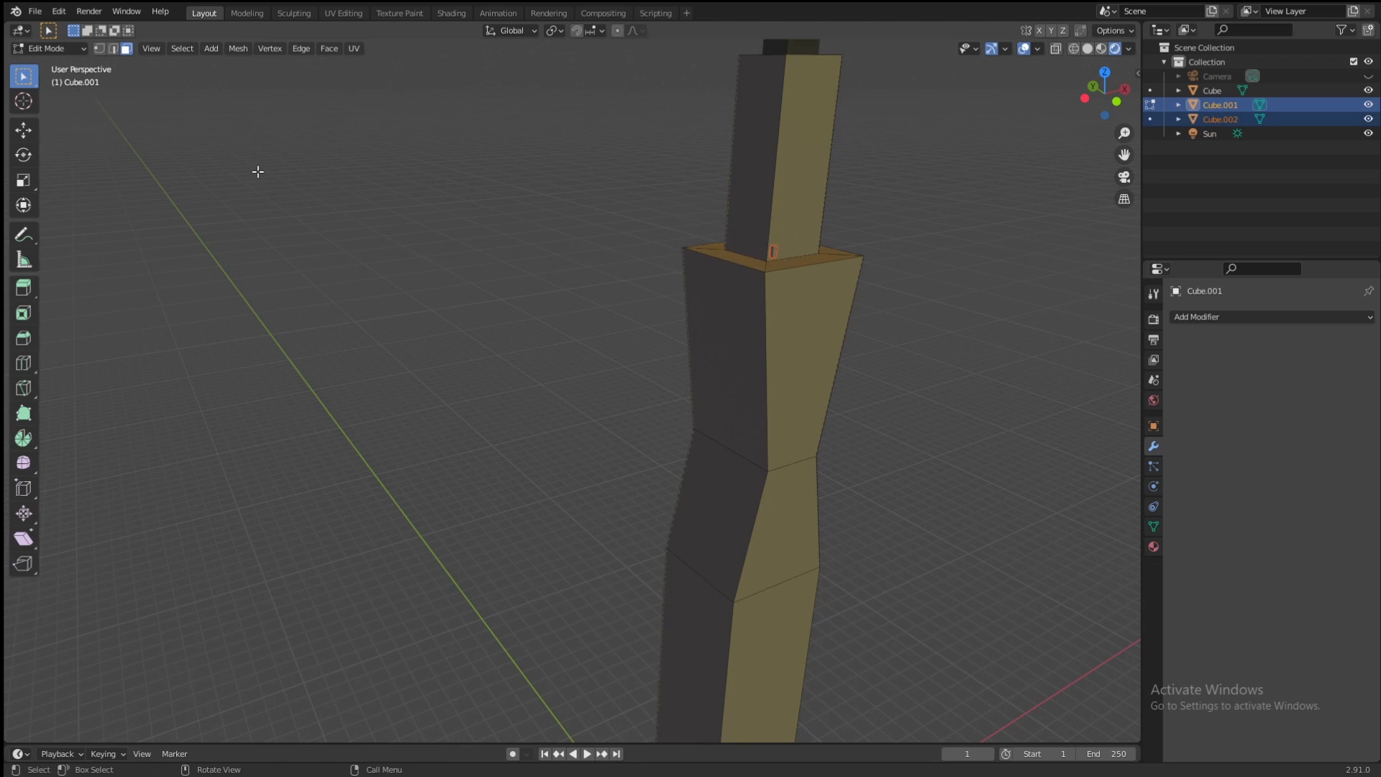
- Repeat the window horizontally with an X factor of 2 and vertically through a second Array with a Z factor of 2
{"action": "left_click", "coordinate": [648, 526]}
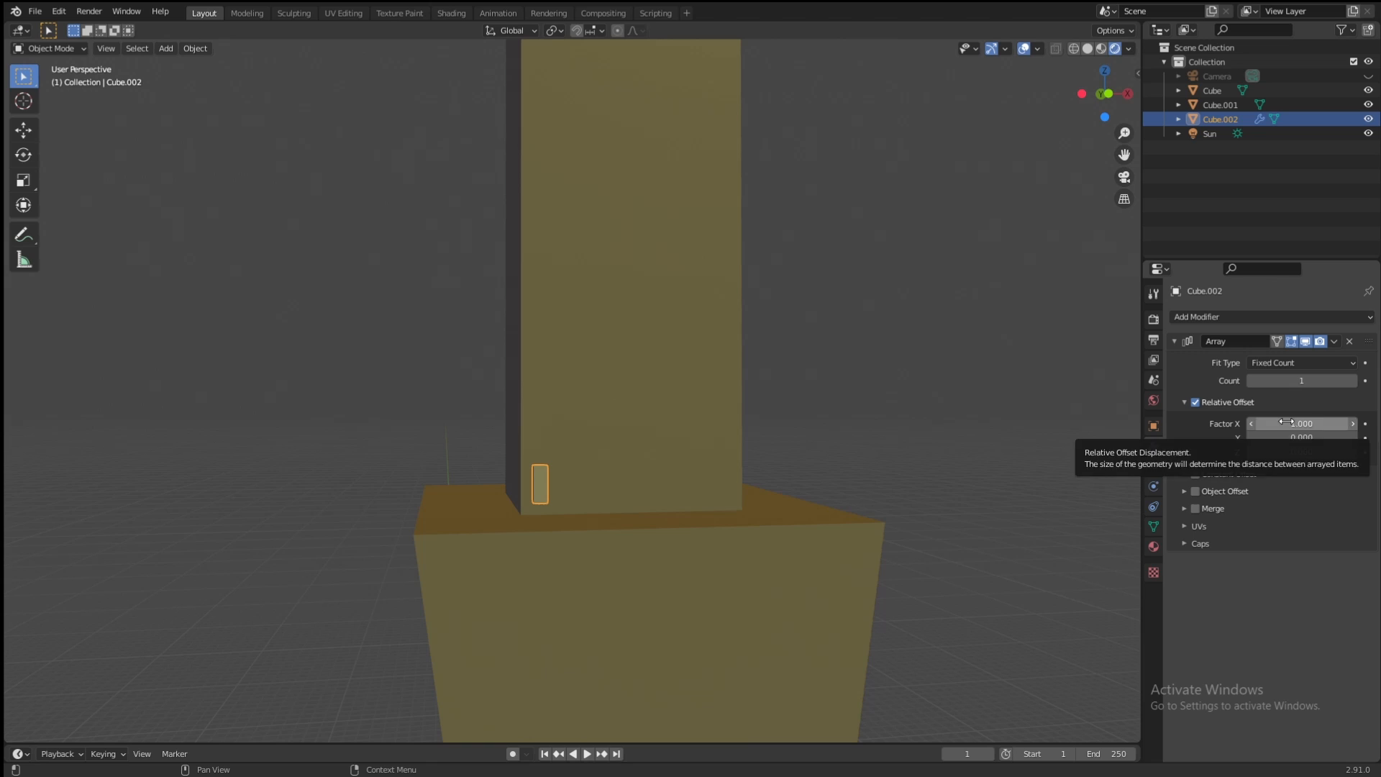
{"action": "left_click", "coordinate": [1304, 424]}
{"action": "type", "text": "2.9"}
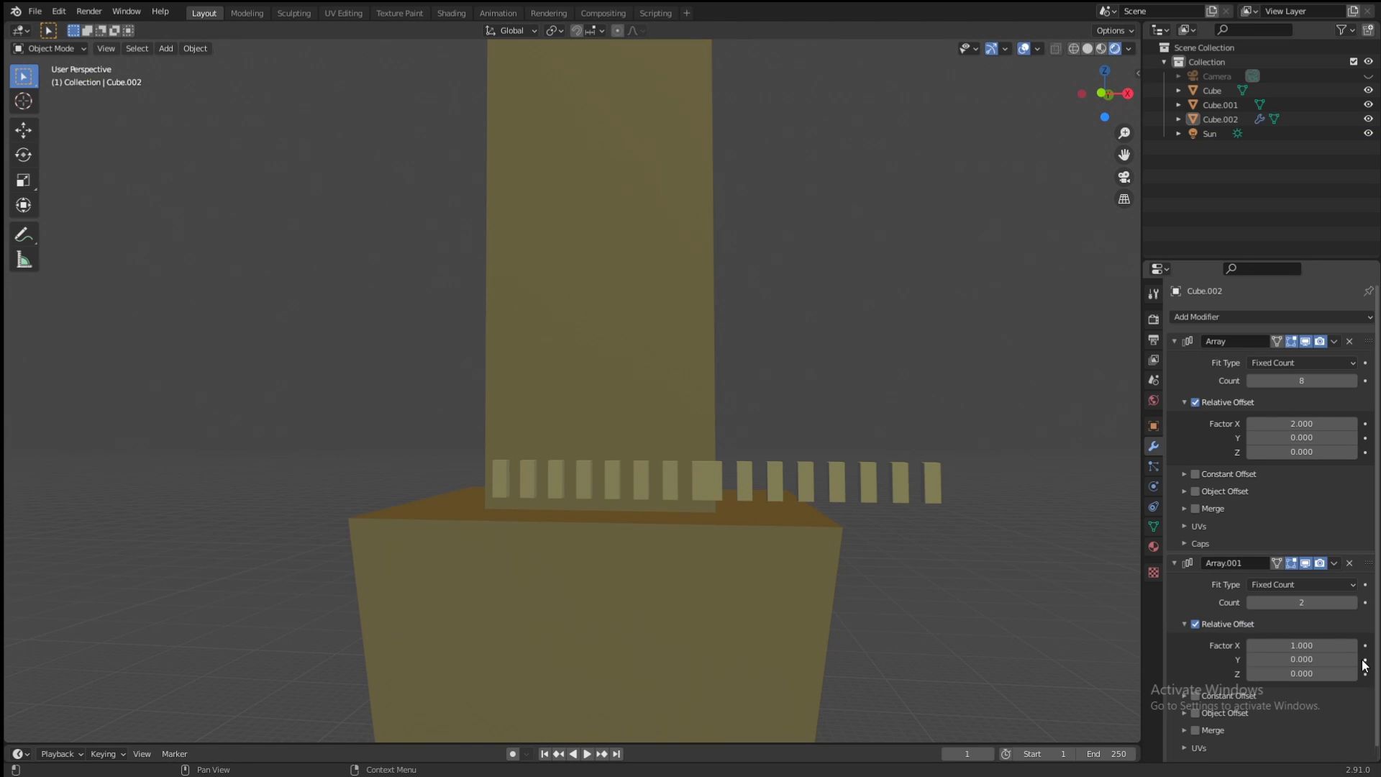
{"action": "left_click", "coordinate": [1175, 341]}
{"action": "left_click_drag", "start_coordinate": [1294, 472], "coordinate": [1320, 472]}
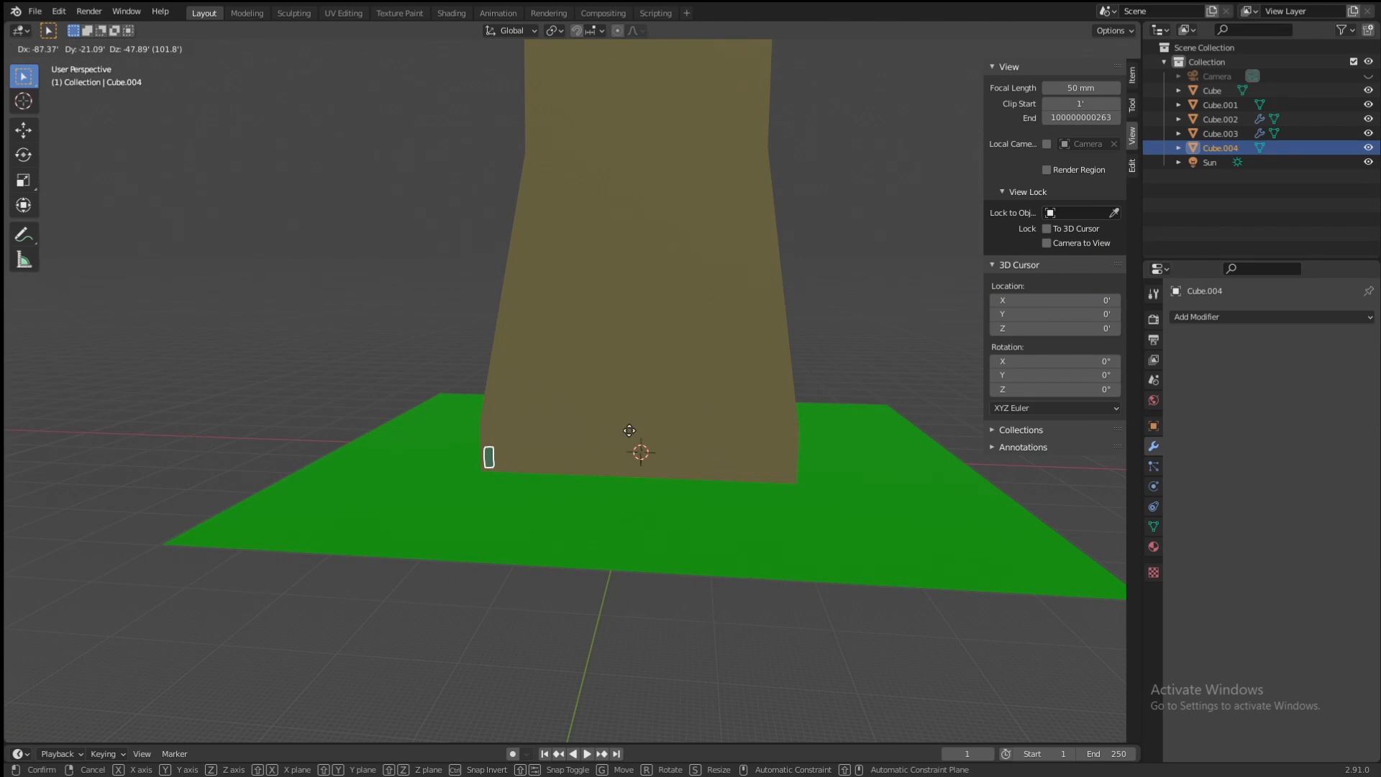
- Move the single window copy to the foot of the tower, placing it against the front face
{"action": "left_click", "coordinate": [629, 430]}
{"action": "key", "text": "KP_3"}
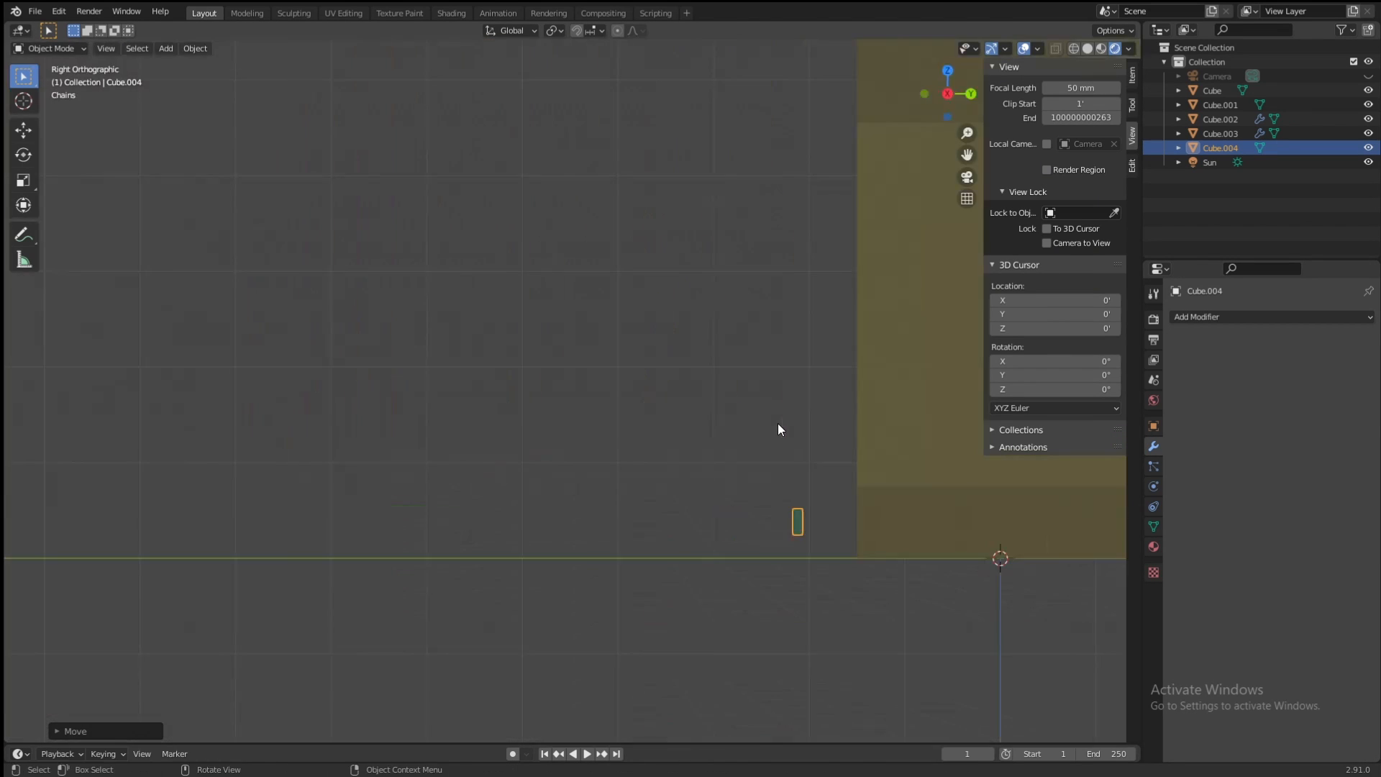
{"action": "left_click", "coordinate": [722, 426]}
{"action": "middle_click_drag", "start_coordinate": [402, 464], "coordinate": [564, 476]}
{"action": "key", "text": "g"}
{"action": "key", "text": "x"}
{"action": "left_click", "coordinate": [597, 476]}
{"action": "middle_click_drag", "start_coordinate": [843, 333], "coordinate": [839, 339]}
{"action": "left_click", "coordinate": [838, 339]}
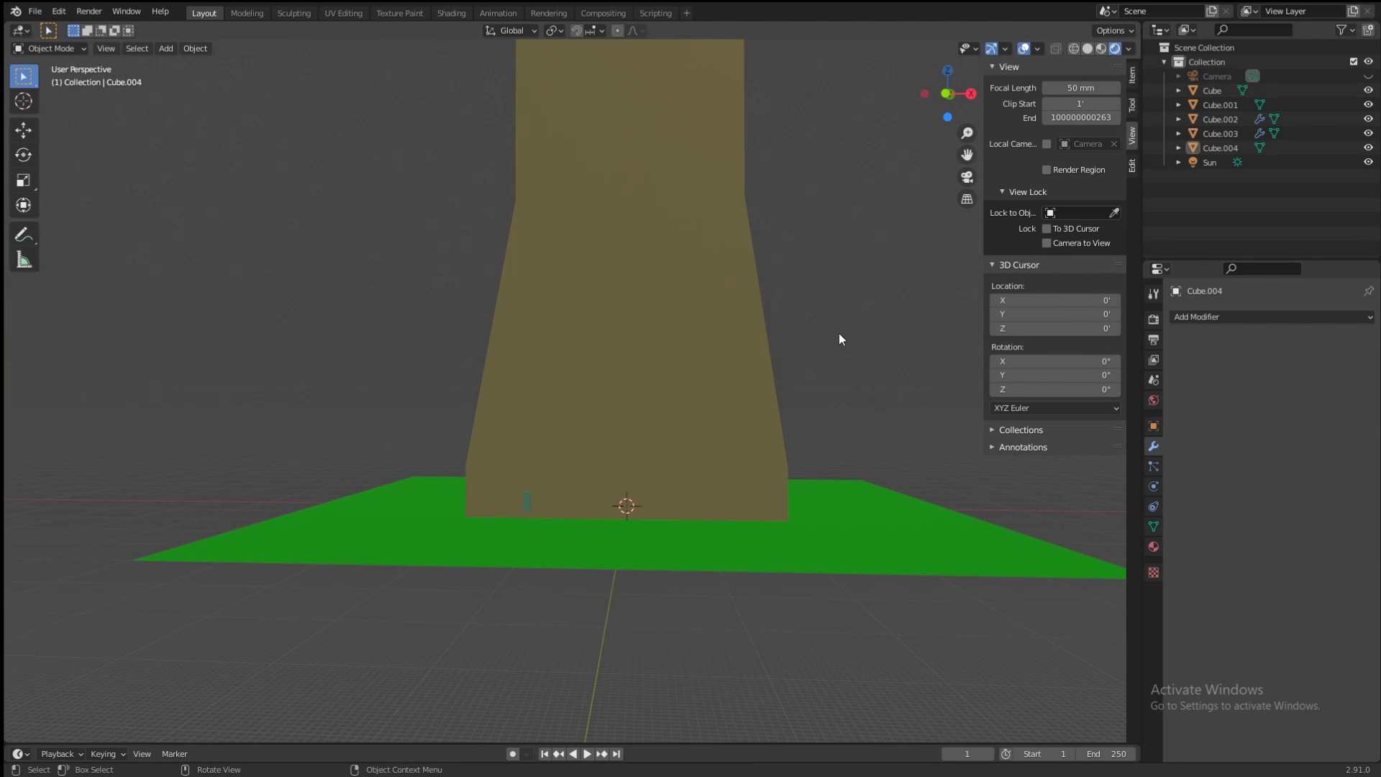
- Shift the base window along X to the lower left corner of the tower's front face
{"action": "left_click", "coordinate": [527, 501]}
{"action": "middle_click_drag", "start_coordinate": [586, 481], "coordinate": [604, 472]}
{"action": "key", "text": "g"}
{"action": "key", "text": "x"}
{"action": "left_click", "coordinate": [515, 467]}
{"action": "key", "text": "n"}
- Rename the window, tower and ground objects BottomWindow, BackTopWindows, FrontTopWindows, Building and Floor
{"action": "left_click", "coordinate": [1227, 317]}
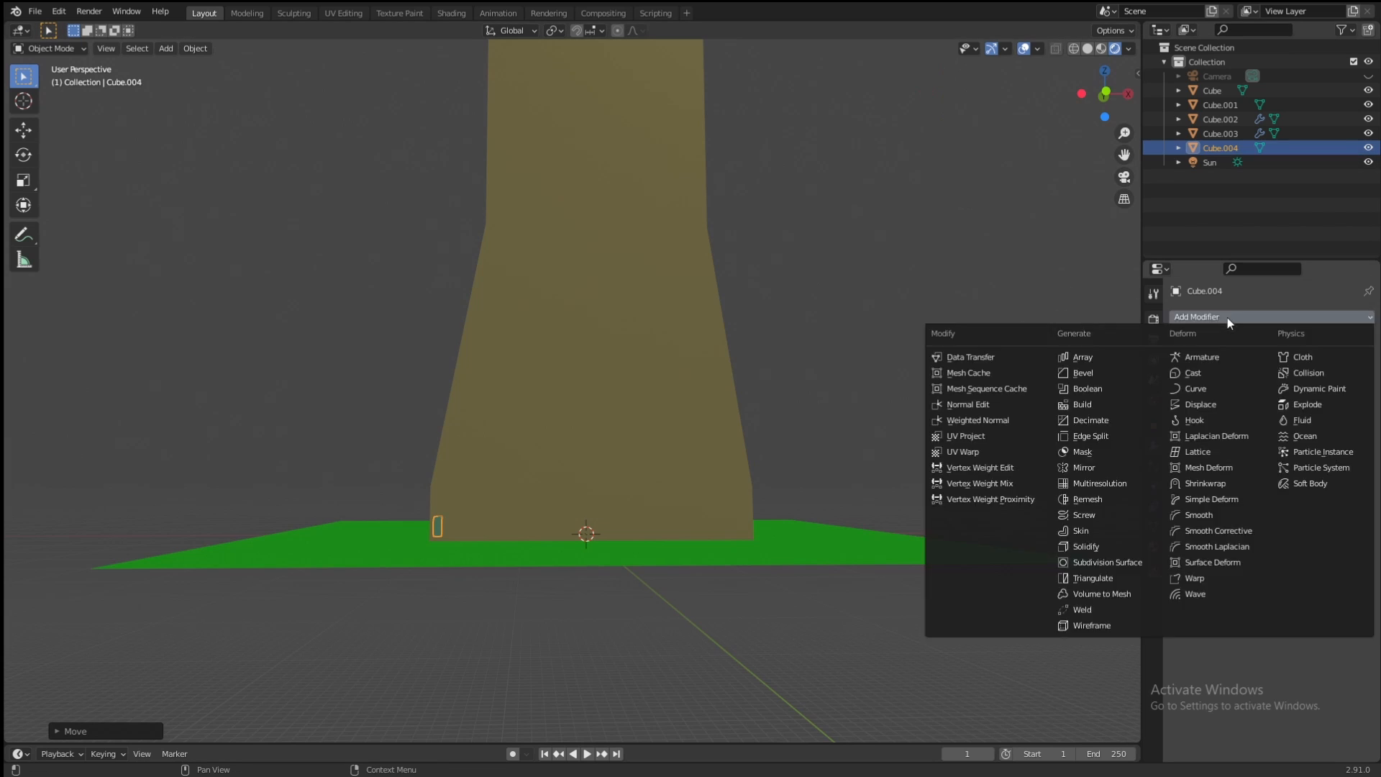
{"action": "double_click", "coordinate": [1221, 147]}
{"action": "type", "text": "BottomWindow"}
{"action": "left_click", "coordinate": [1221, 133]}
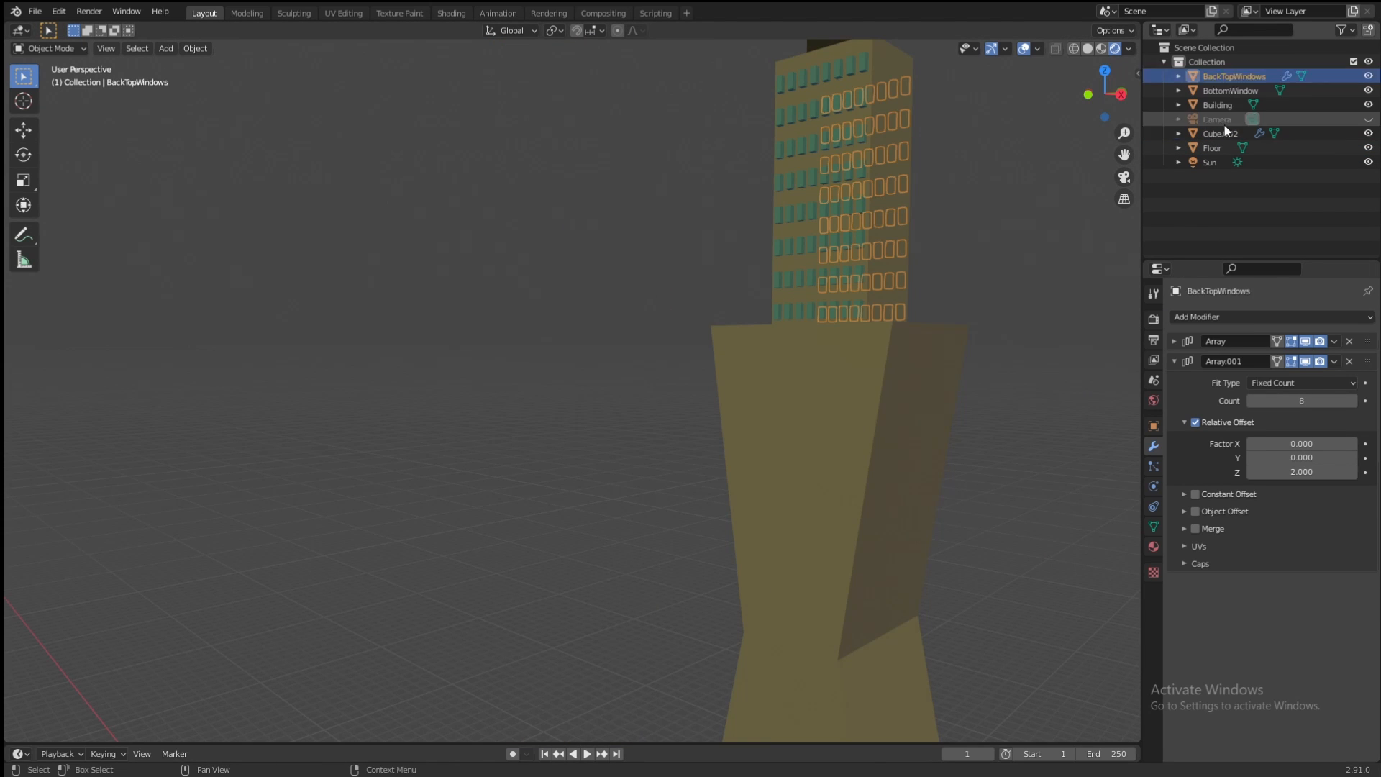
{"action": "double_click", "coordinate": [1223, 133]}
{"action": "type", "text": "FrontTopWindows"}
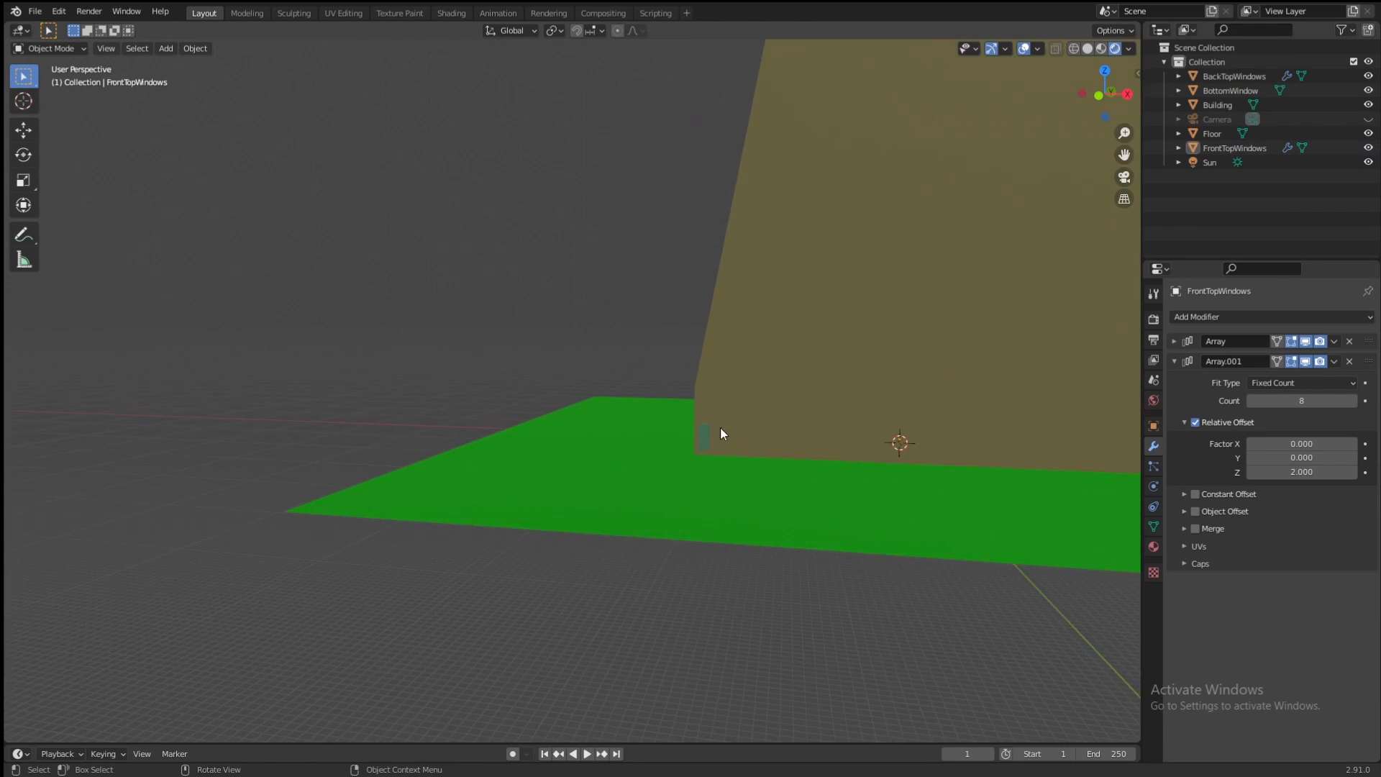
- Array BottomWindow 21 times across with an X factor of 2, and stack a second row with another Array
{"action": "left_click", "coordinate": [722, 431]}
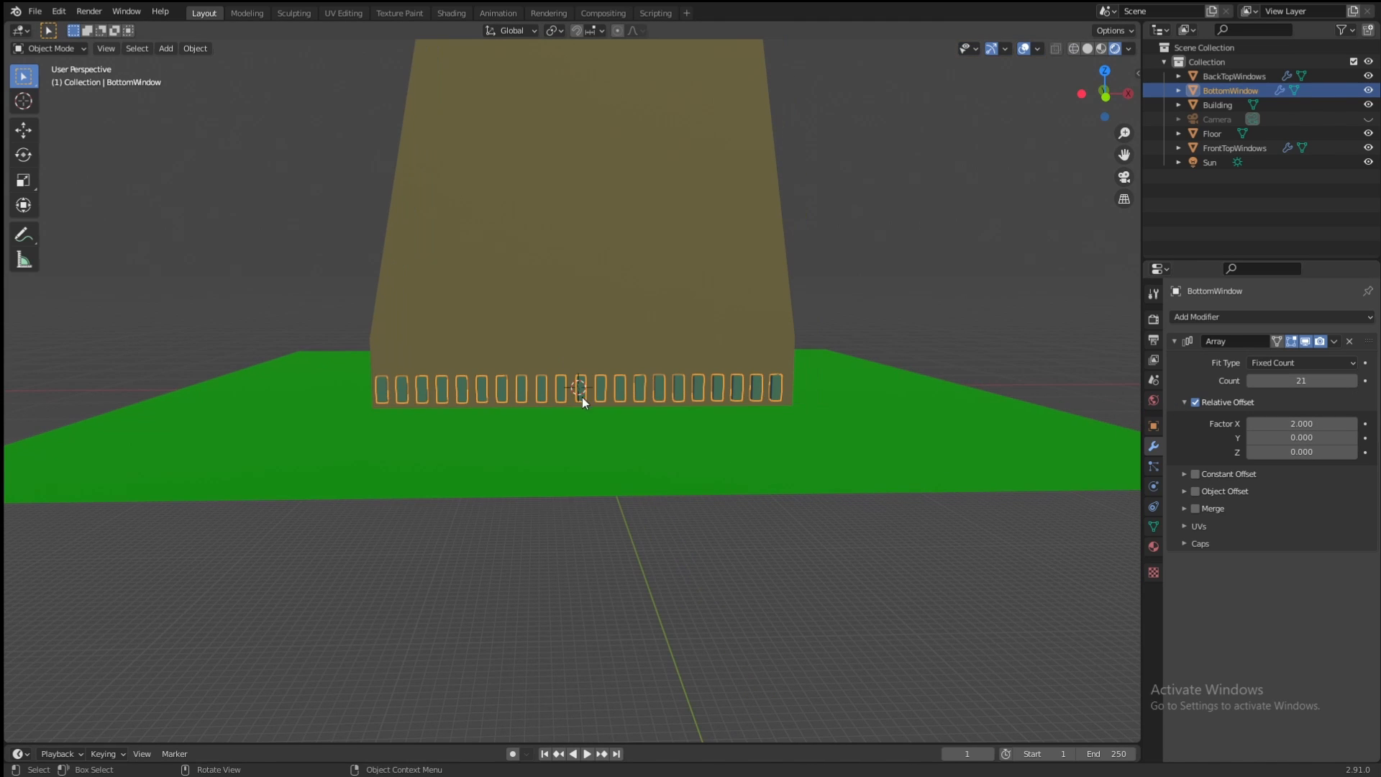
{"action": "left_click", "coordinate": [1175, 341]}
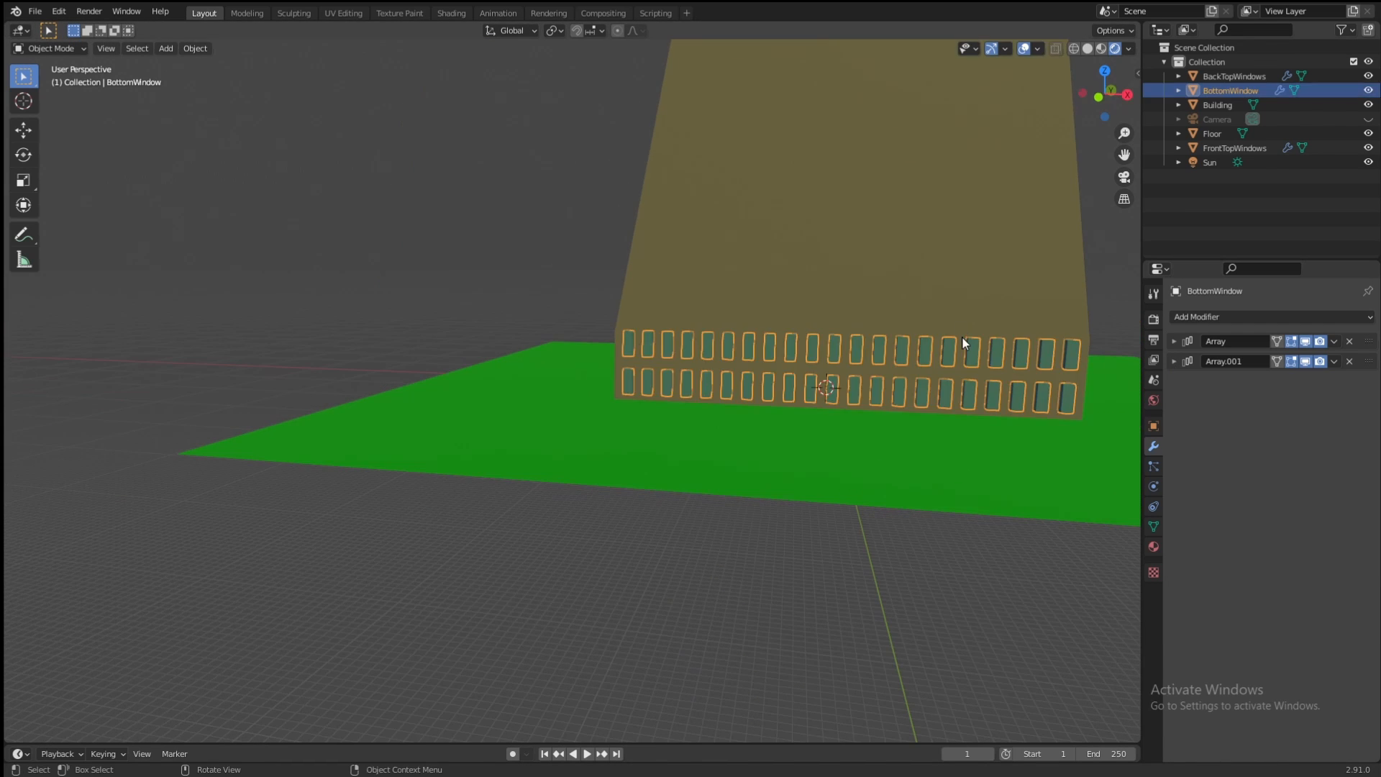
- Duplicate the base windows about 200' along Y onto the back face, naming the sets BackBottomWindow and FrontBottomWindow
{"action": "key", "text": "shift+d"}
{"action": "right_click", "coordinate": [961, 333]}
{"action": "key", "text": "KP_3"}
{"action": "scroll", "coordinate": [961, 334], "scroll_direction": "down", "scroll_amount": 6}
{"action": "middle_click_drag", "start_coordinate": [757, 332], "coordinate": [887, 301], "text": "shift"}
{"action": "key", "text": "g"}
{"action": "key", "text": "y"}
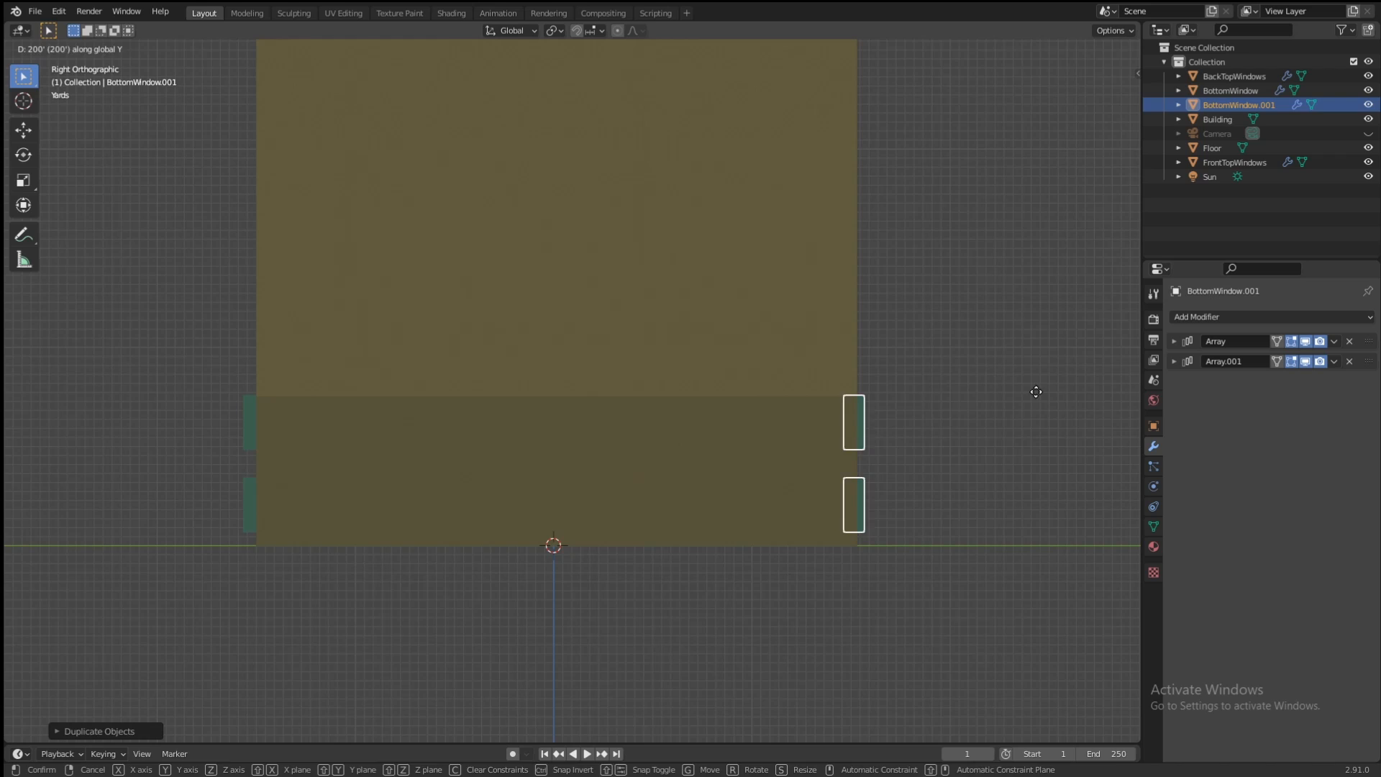
{"action": "left_click", "coordinate": [1036, 391]}
{"action": "double_click", "coordinate": [1239, 105]}
{"action": "type", "text": "BackBottomWindow"}
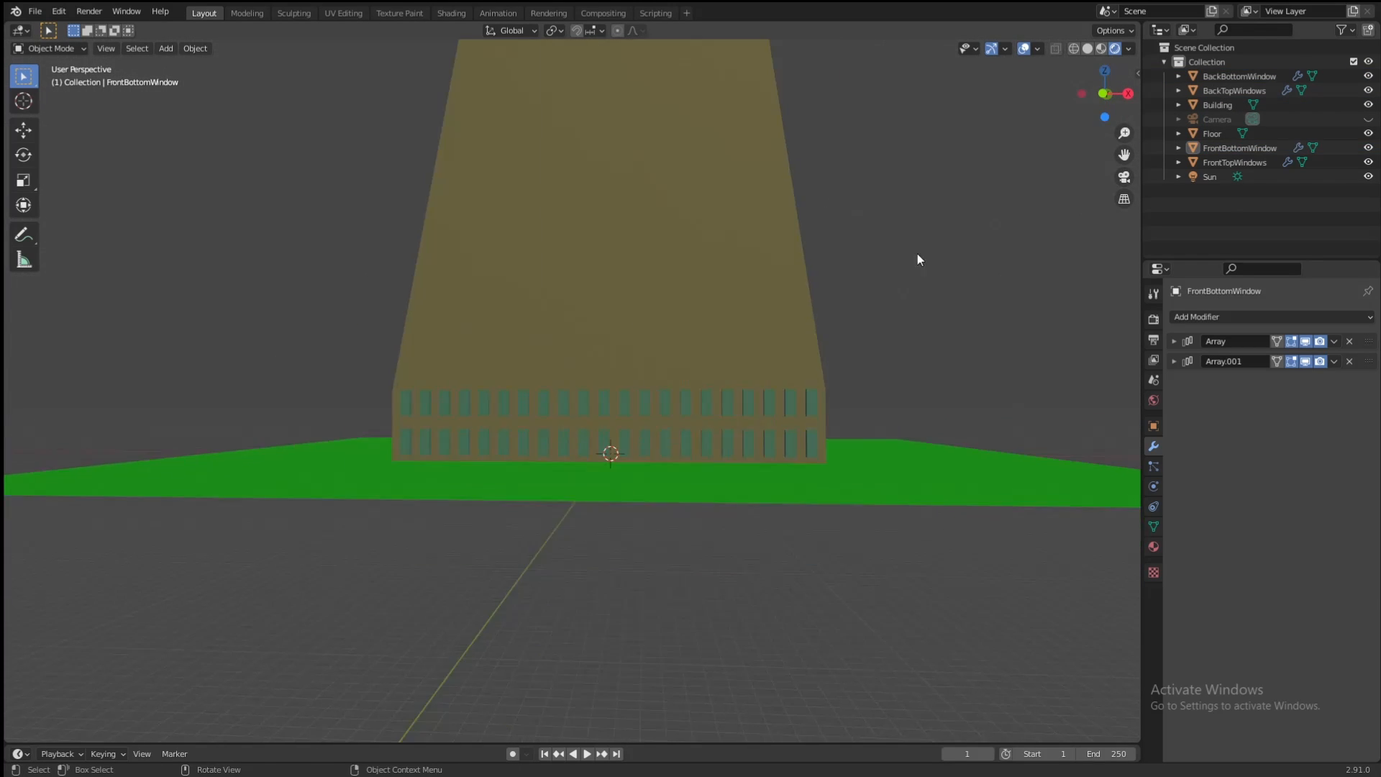
- Duplicate FrontBottomWindow upward along Z onto the tapered section and name the copy FrontSec2Windows
{"action": "scroll", "coordinate": [917, 253], "scroll_direction": "up", "scroll_amount": 1}
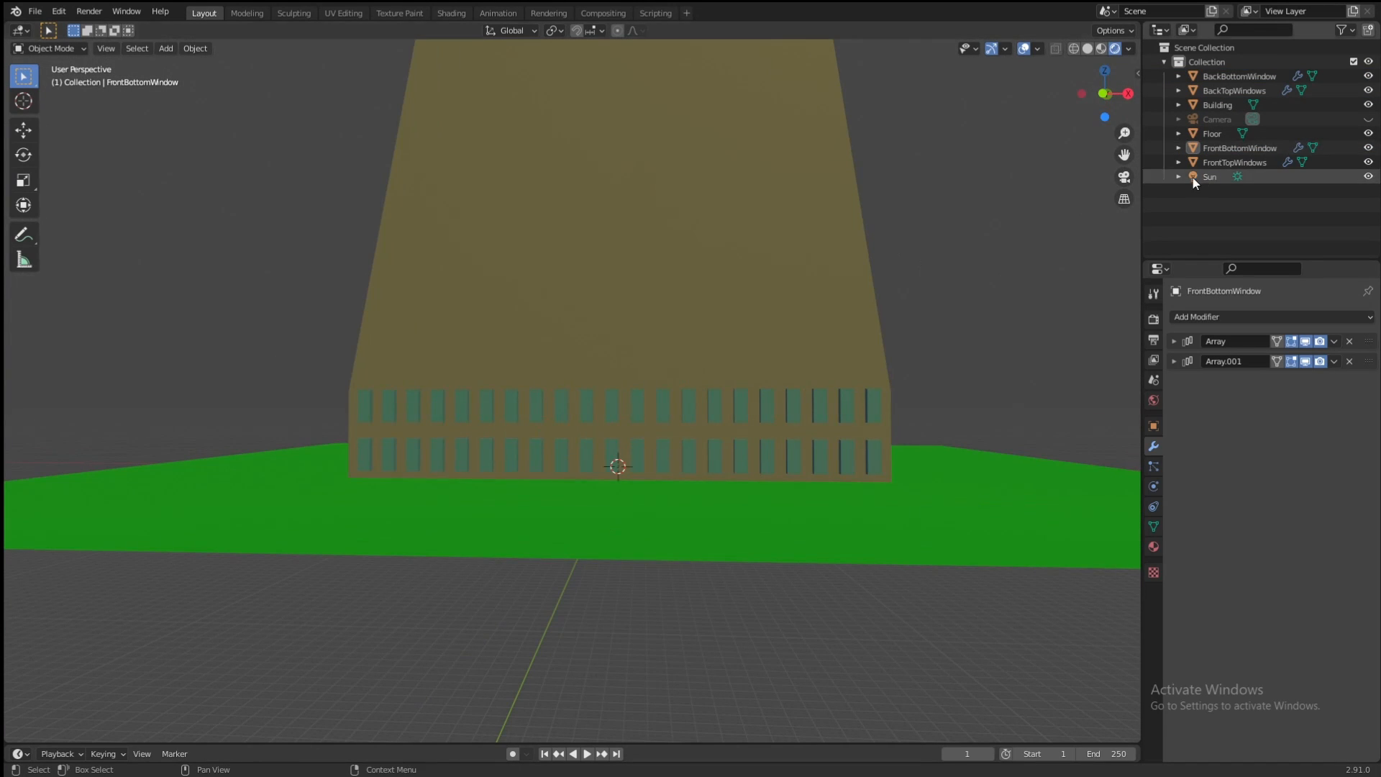
{"action": "left_click", "coordinate": [1227, 147]}
{"action": "key", "text": "shift+d"}
{"action": "key", "text": "z"}
{"action": "left_click", "coordinate": [864, 201]}
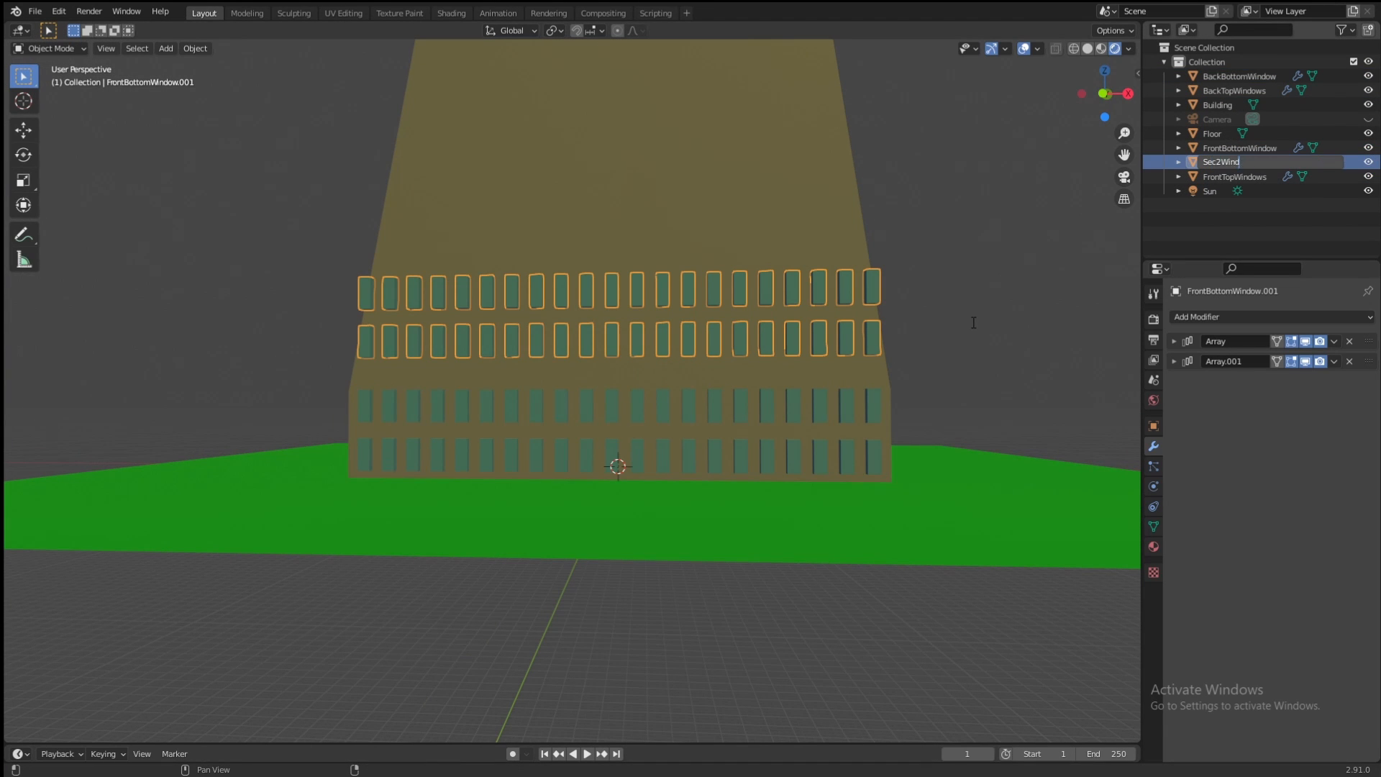
{"action": "type", "text": "Windows"}
{"action": "key", "text": "Return"}
- Reduce FrontSec2Windows to a single row of 18 windows and centre it on the front face along X
{"action": "left_click", "coordinate": [1174, 341]}
{"action": "left_click", "coordinate": [1349, 563]}
{"action": "left_click", "coordinate": [1253, 380]}
{"action": "left_click", "coordinate": [1252, 380]}
{"action": "key", "text": "g"}
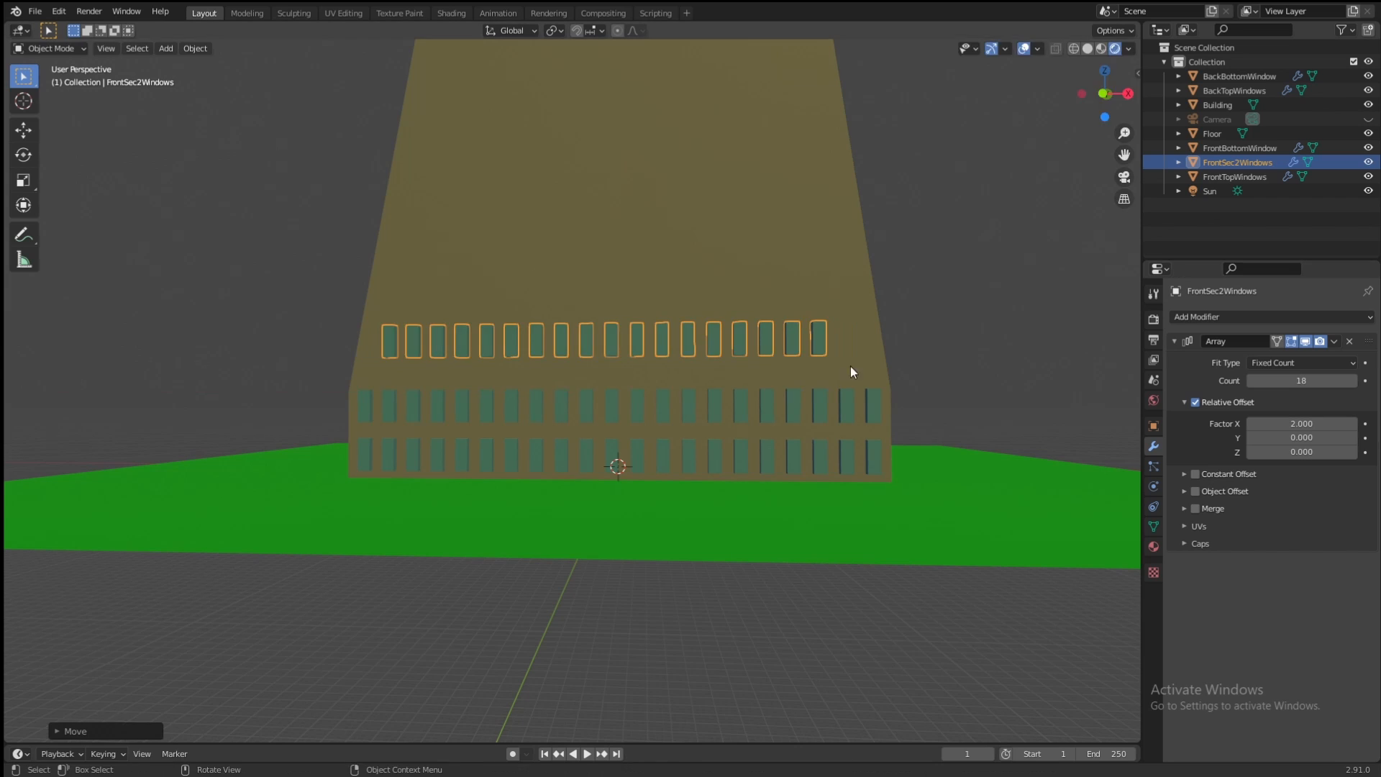
{"action": "key", "text": "g"}
{"action": "key", "text": "x"}
{"action": "left_click", "coordinate": [863, 366]}
- Stack FrontSec2Windows into nine rows up the tapered section with a second Array at a Z factor of 1.5
{"action": "middle_click_drag", "start_coordinate": [863, 215], "coordinate": [806, 510], "text": "shift"}
{"action": "left_click", "coordinate": [1173, 341]}
{"action": "left_click", "coordinate": [1271, 317]}
{"action": "left_click", "coordinate": [1071, 351]}
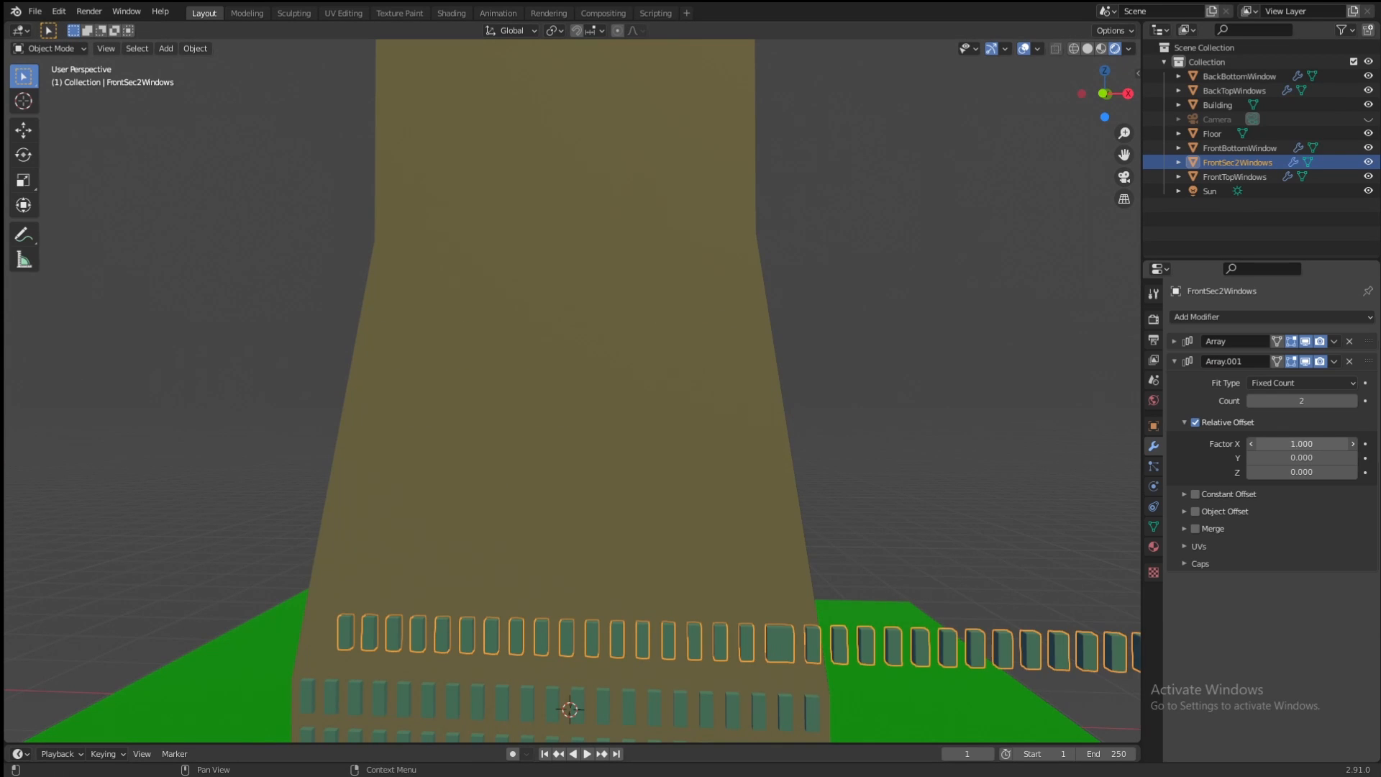
{"action": "left_click", "coordinate": [1353, 402]}
{"action": "left_click", "coordinate": [1354, 403]}
{"action": "left_click", "coordinate": [1354, 403]}
{"action": "left_click", "coordinate": [1353, 402]}
{"action": "left_click", "coordinate": [1354, 403]}
{"action": "left_click", "coordinate": [1353, 403]}
- Set the horizontal window count of FrontSec2Windows to 15 and recentre the grid along X
{"action": "left_click", "coordinate": [1252, 380]}
{"action": "left_click", "coordinate": [1252, 380]}
{"action": "key", "text": "g"}
{"action": "key", "text": "x"}
{"action": "left_click", "coordinate": [869, 413]}
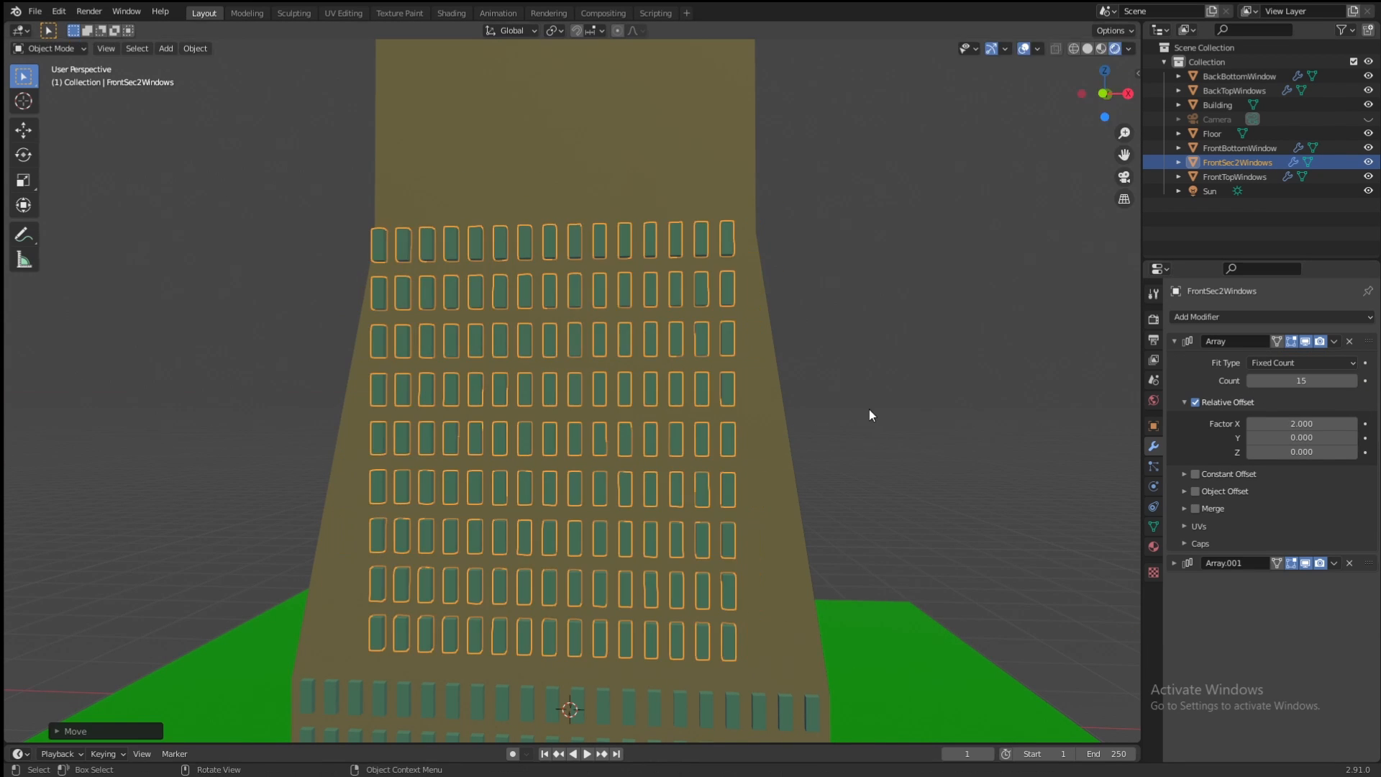
- Duplicate FrontSec2Windows, move the copy along Y onto the tower's back face and name it BackSec2Windows
{"action": "middle_click_drag", "start_coordinate": [869, 413], "coordinate": [781, 377]}
{"action": "key", "text": "shift+d"}
{"action": "right_click", "coordinate": [534, 419]}
{"action": "key", "text": "KP_3"}
{"action": "key", "text": "g"}
{"action": "key", "text": "y"}
{"action": "left_click", "coordinate": [662, 418]}
{"action": "scroll", "coordinate": [662, 418], "scroll_direction": "up", "scroll_amount": 4}
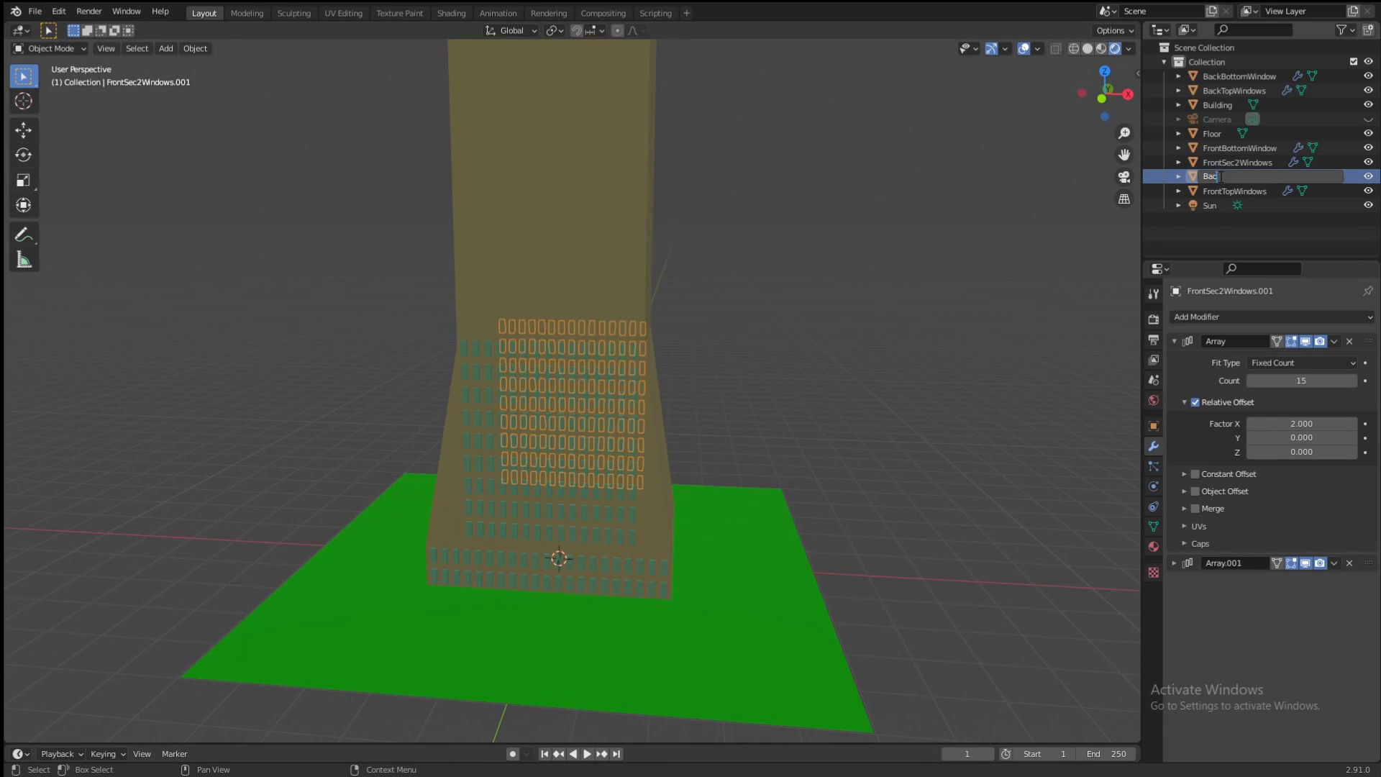
{"action": "scroll", "coordinate": [879, 265], "scroll_direction": "up", "scroll_amount": 2}
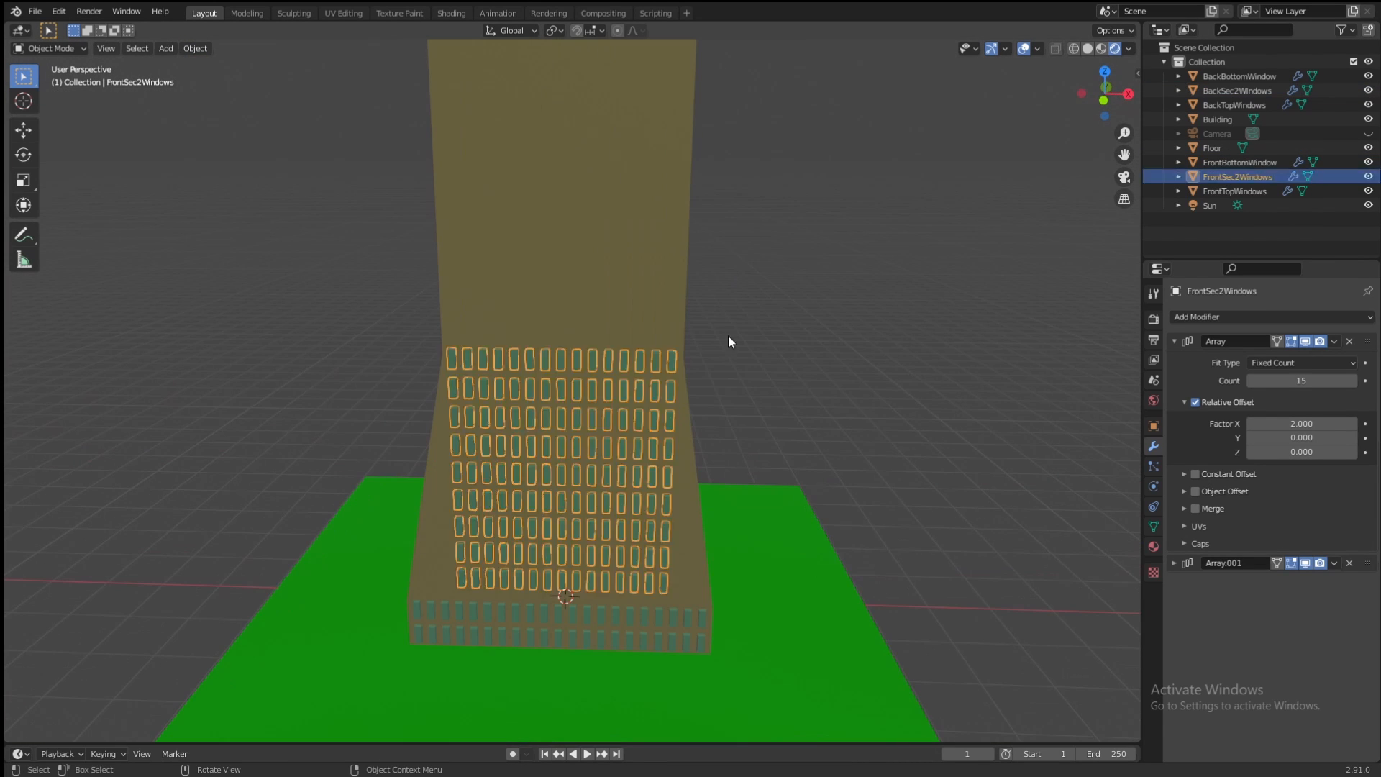
- Duplicate FrontSec2Windows up onto the shaft above with a vertical count of 27, naming the copy FrontSec3Windows
{"action": "key", "text": "shift+d"}
{"action": "scroll", "coordinate": [549, 395], "scroll_direction": "down", "scroll_amount": 3}
{"action": "left_click", "coordinate": [549, 395]}
{"action": "left_click", "coordinate": [1174, 341]}
{"action": "left_click", "coordinate": [1174, 361]}
{"action": "left_click_drag", "start_coordinate": [1303, 401], "coordinate": [1355, 400]}
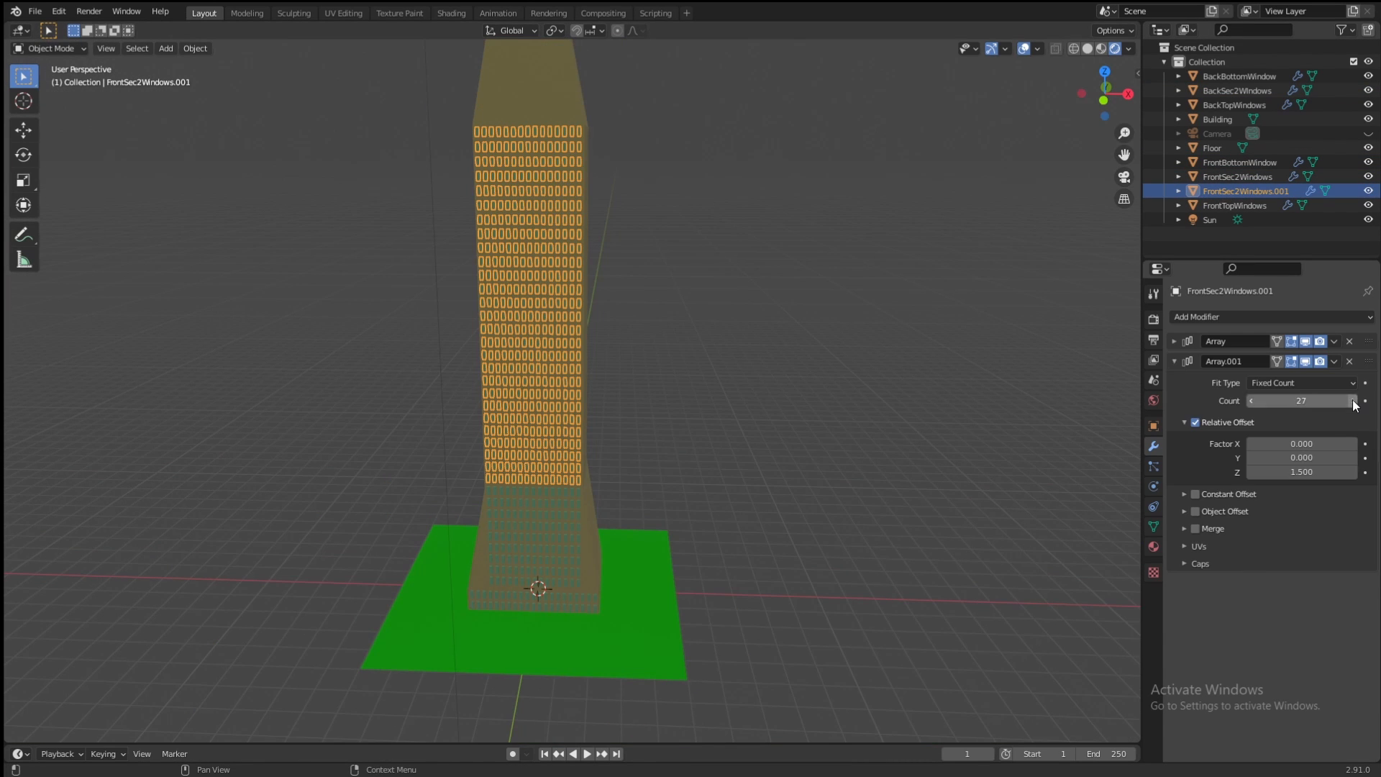
{"action": "left_click", "coordinate": [1175, 361]}
{"action": "double_click", "coordinate": [1228, 190]}
{"action": "key", "text": "Return"}
- Duplicate FrontSec3Windows, move the copy along Y onto the tower's back face and name it BackSec3Windows
{"action": "key", "text": "shift+d"}
{"action": "right_click", "coordinate": [542, 306]}
{"action": "key", "text": "KP_3"}
{"action": "scroll", "coordinate": [543, 306], "scroll_direction": "up", "scroll_amount": 5}
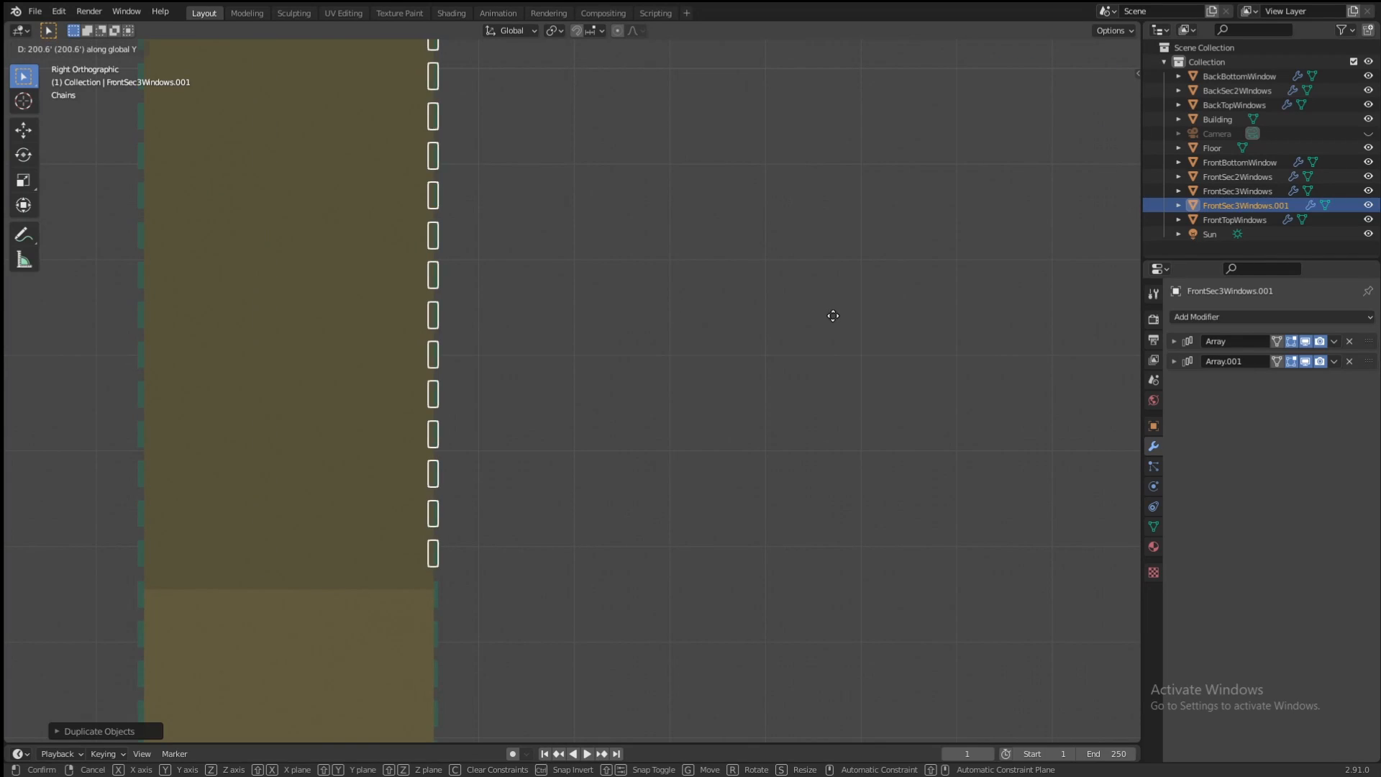
{"action": "left_click", "coordinate": [833, 316]}
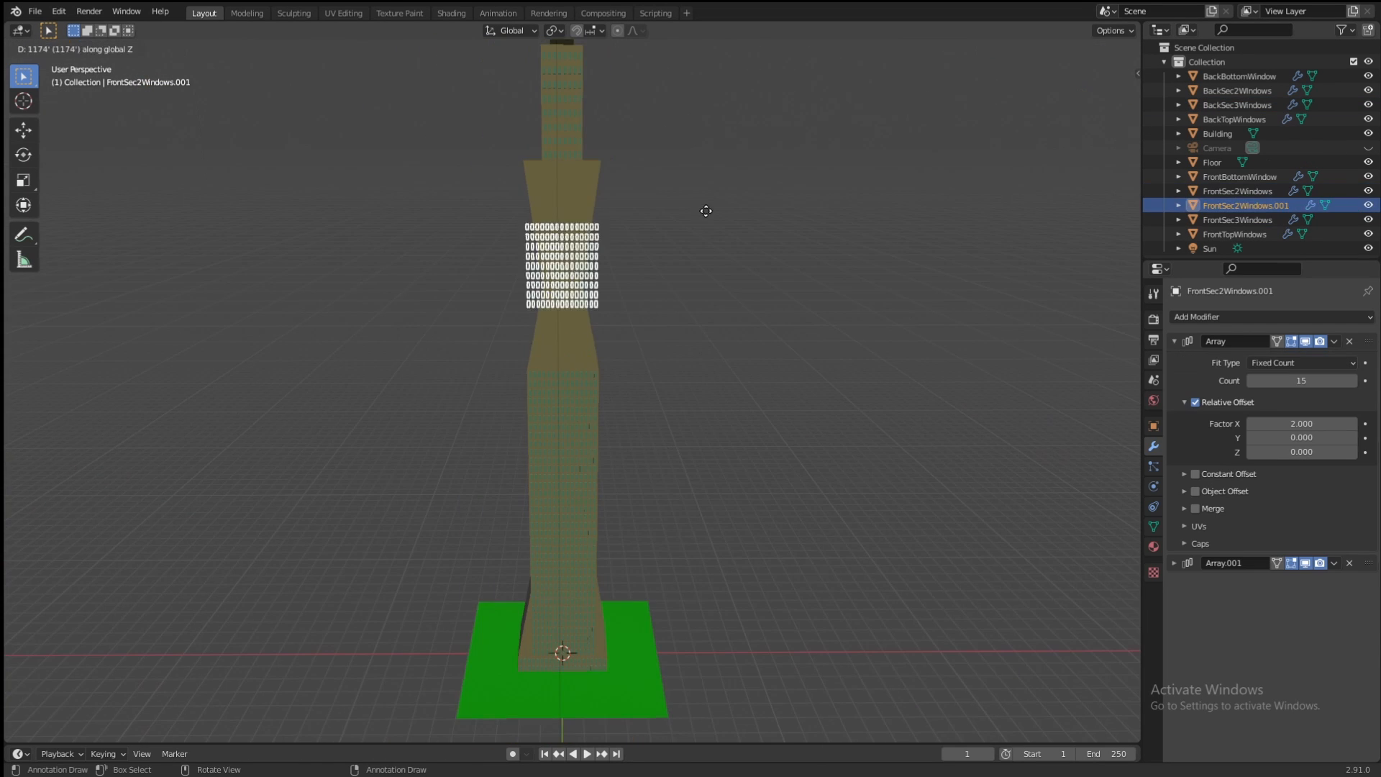
- Duplicate FrontSec2Windows up along Z to just above the straight shaft and name the copy FrontSec4Windows
{"action": "left_click", "coordinate": [706, 270]}
{"action": "scroll", "coordinate": [705, 270], "scroll_direction": "up", "scroll_amount": 7}
{"action": "middle_click_drag", "start_coordinate": [706, 270], "coordinate": [757, 556], "text": "shift"}
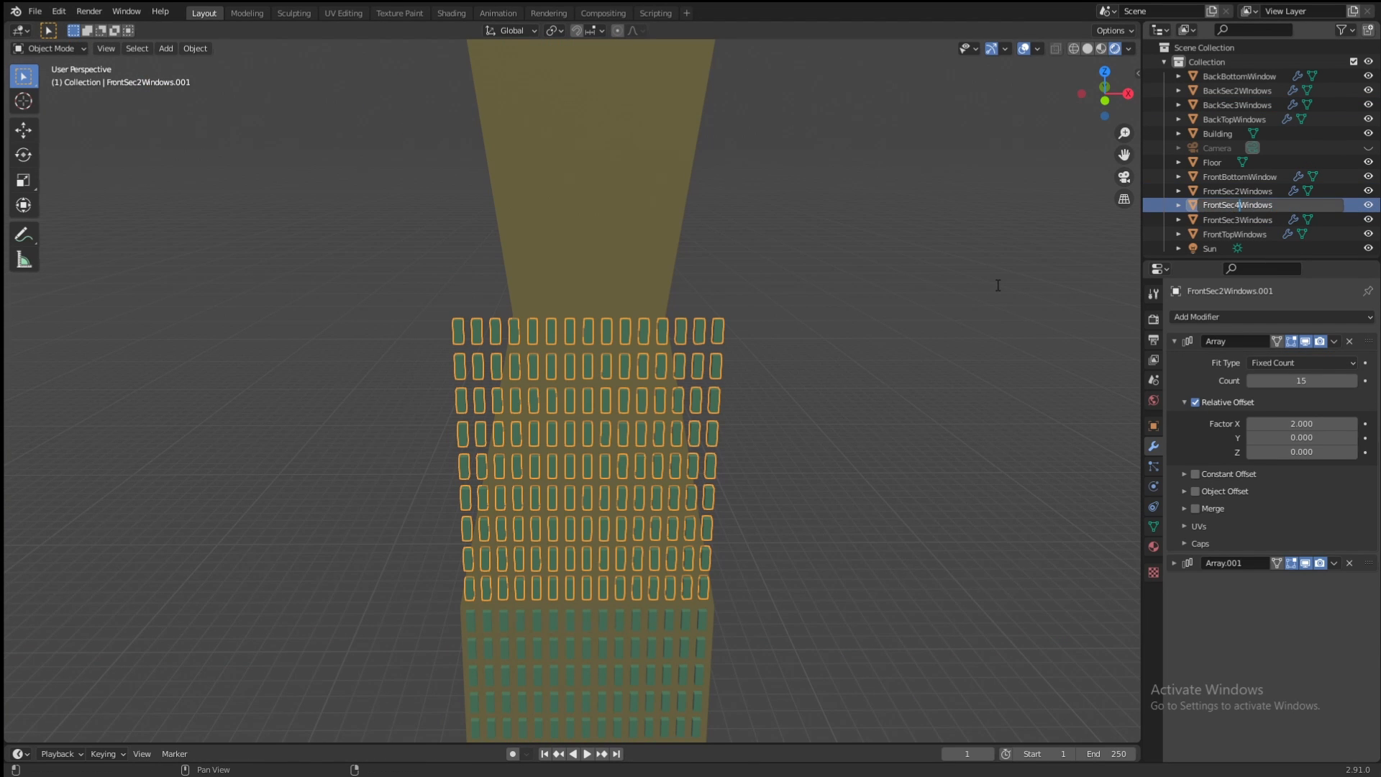
- Set the horizontal window count of FrontSec4Windows to 8 and shift the grid along X onto the narrow waist
{"action": "left_click_drag", "start_coordinate": [1262, 381], "coordinate": [1215, 381]}
{"action": "key", "text": "g"}
{"action": "key", "text": "y"}
{"action": "key", "text": "x"}
{"action": "left_click", "coordinate": [724, 355]}
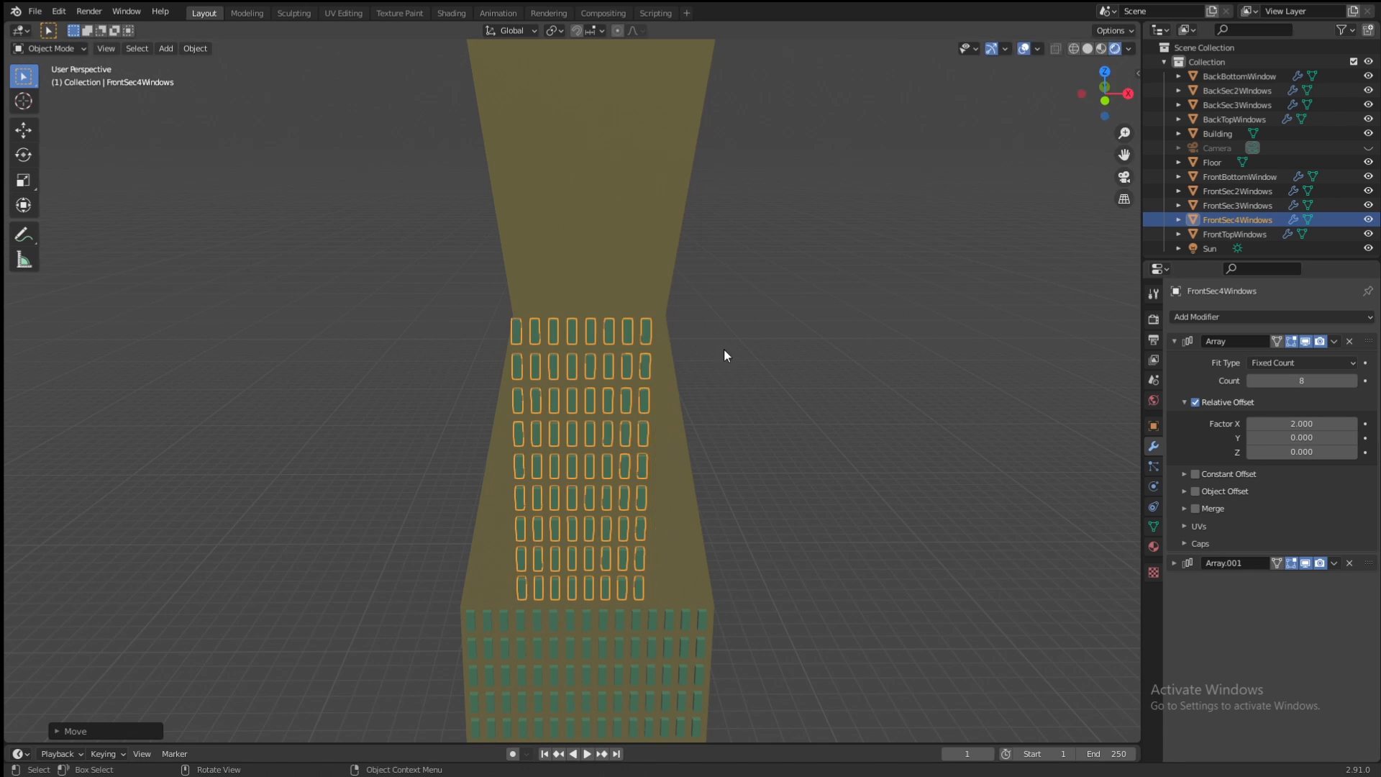
- Centre FrontSec4Windows along X and extend its vertical array to 25 rows at a Z factor of 1.3
{"action": "key", "text": "g"}
{"action": "key", "text": "x"}
{"action": "left_click", "coordinate": [739, 354]}
{"action": "left_click", "coordinate": [1174, 563]}
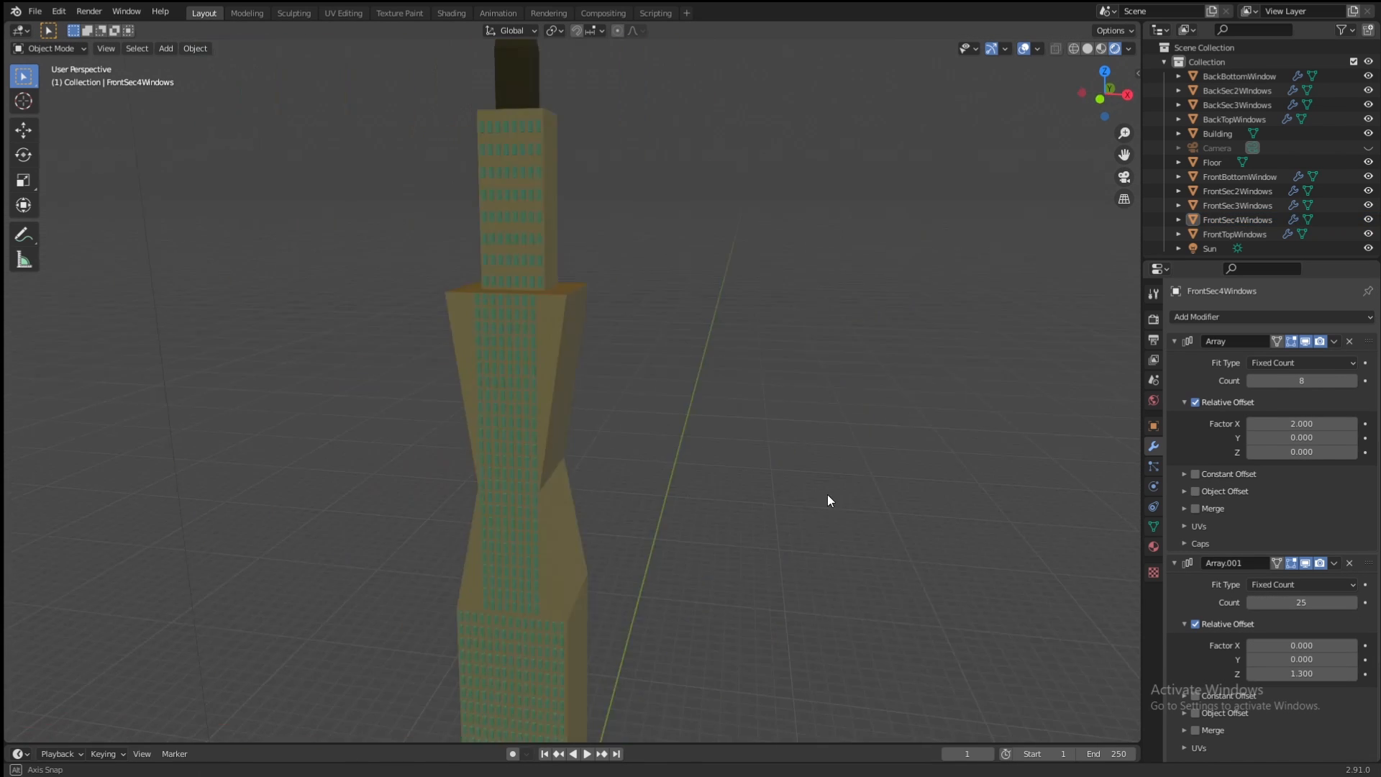
- Duplicate FrontSec4Windows onto the tower's back face and name the copy BackSec4Windows
{"action": "key", "text": "KP_3"}
{"action": "scroll", "coordinate": [627, 380], "scroll_direction": "up", "scroll_amount": 2}
{"action": "double_click", "coordinate": [1231, 224]}
{"action": "type", "text": "BackSec4Windows"}
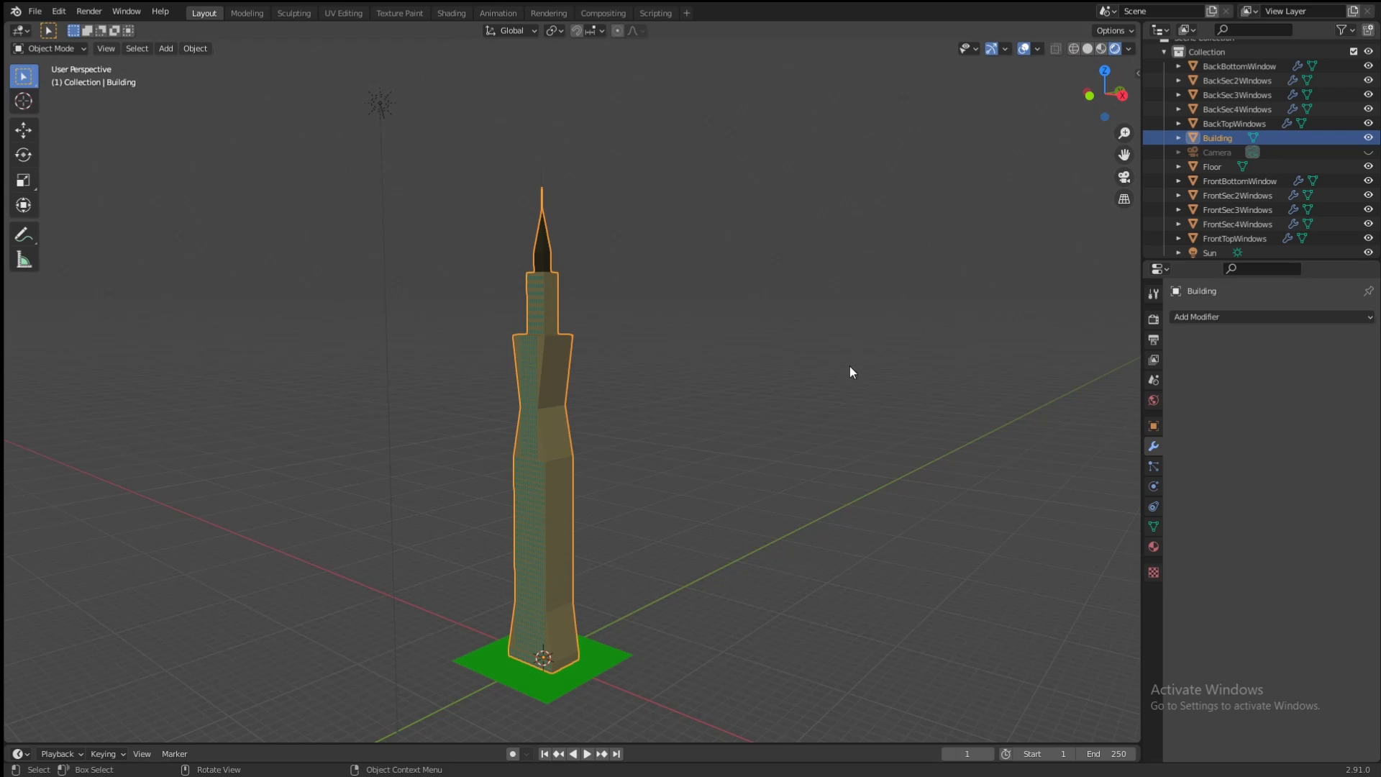
- Select the Building's wall faces in Edit Mode with its Concrete material slot active
{"action": "left_click", "coordinate": [1197, 320]}
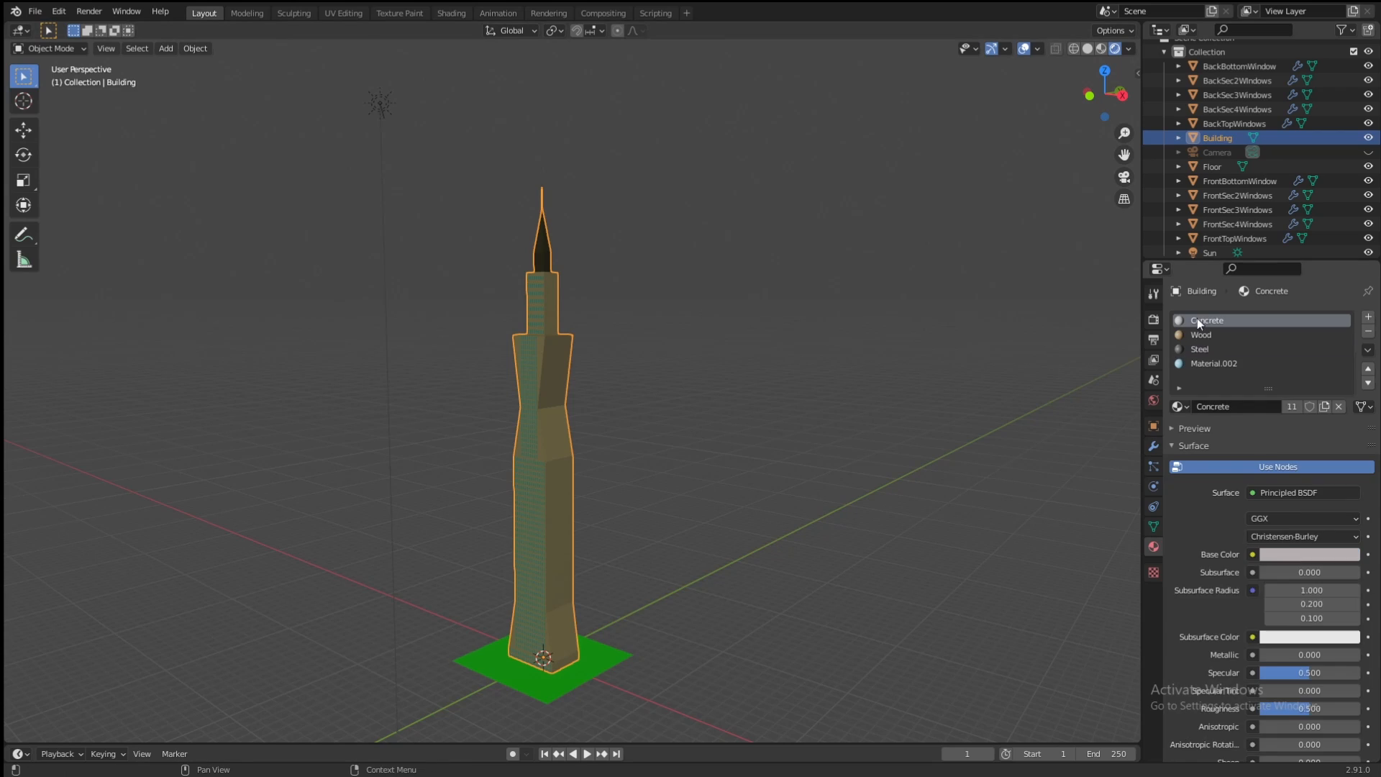
{"action": "key", "text": "Tab"}
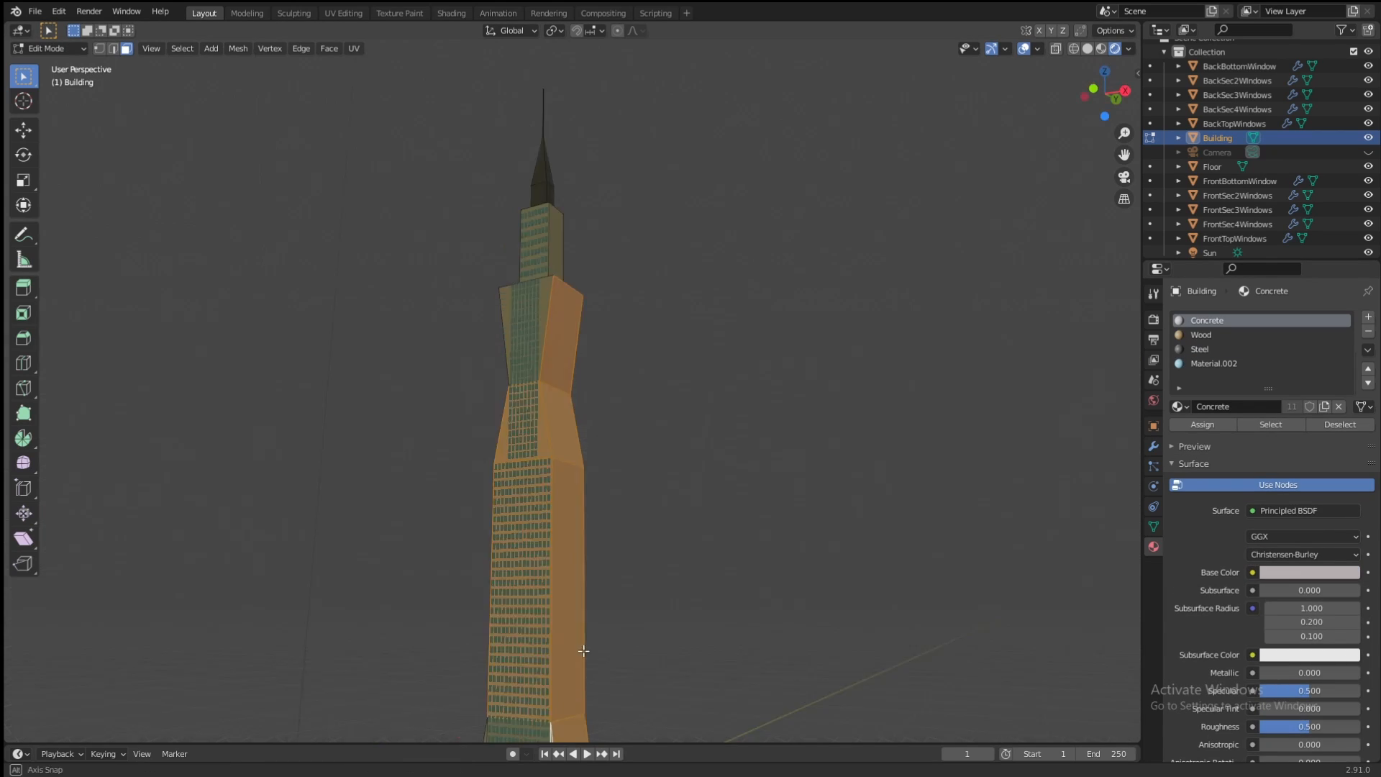
{"action": "middle_click_drag", "start_coordinate": [584, 651], "coordinate": [638, 546], "text": "shift"}
{"action": "key", "text": "l"}
{"action": "middle_click_drag", "start_coordinate": [597, 406], "coordinate": [583, 517]}
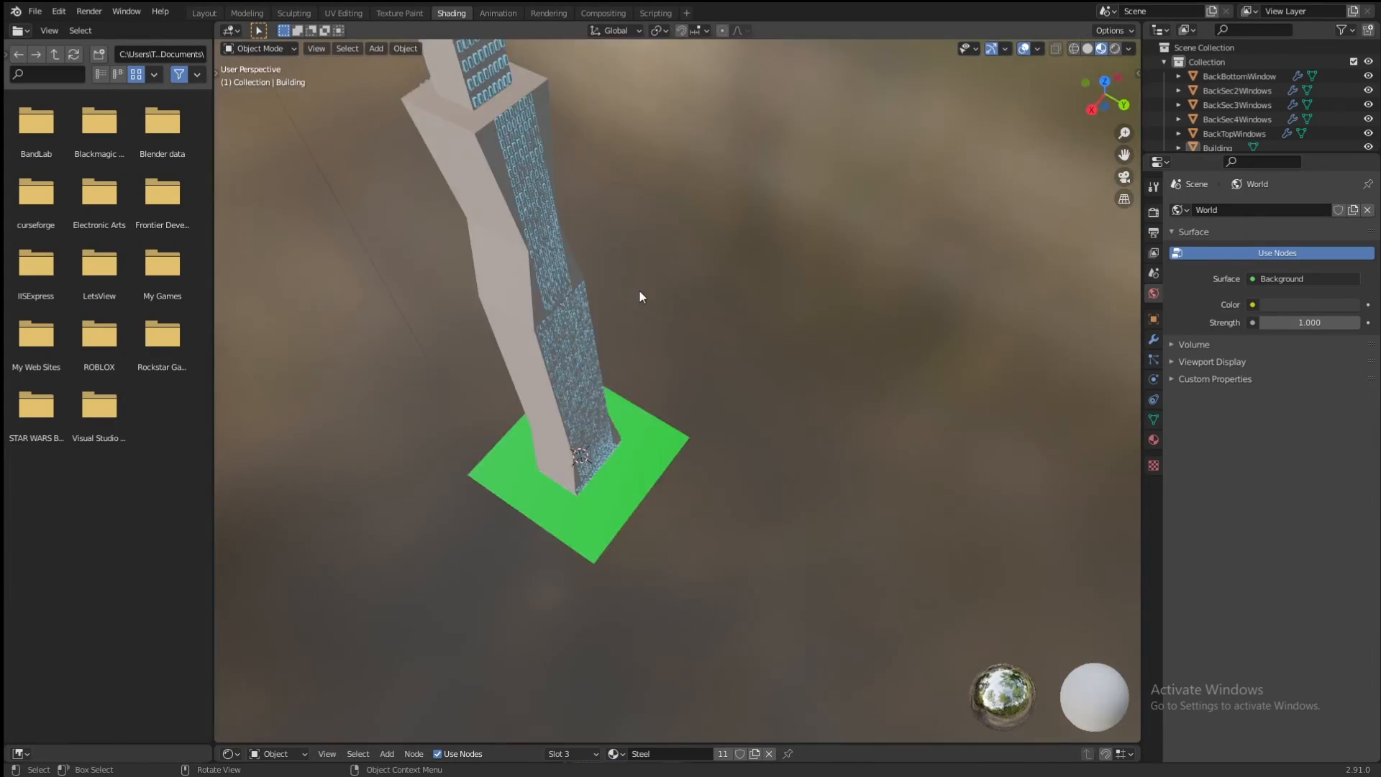
- Select the faces of the Building's thin spire mast in Edit Mode and switch the window to fullscreen
{"action": "middle_click_drag", "start_coordinate": [640, 290], "coordinate": [743, 536]}
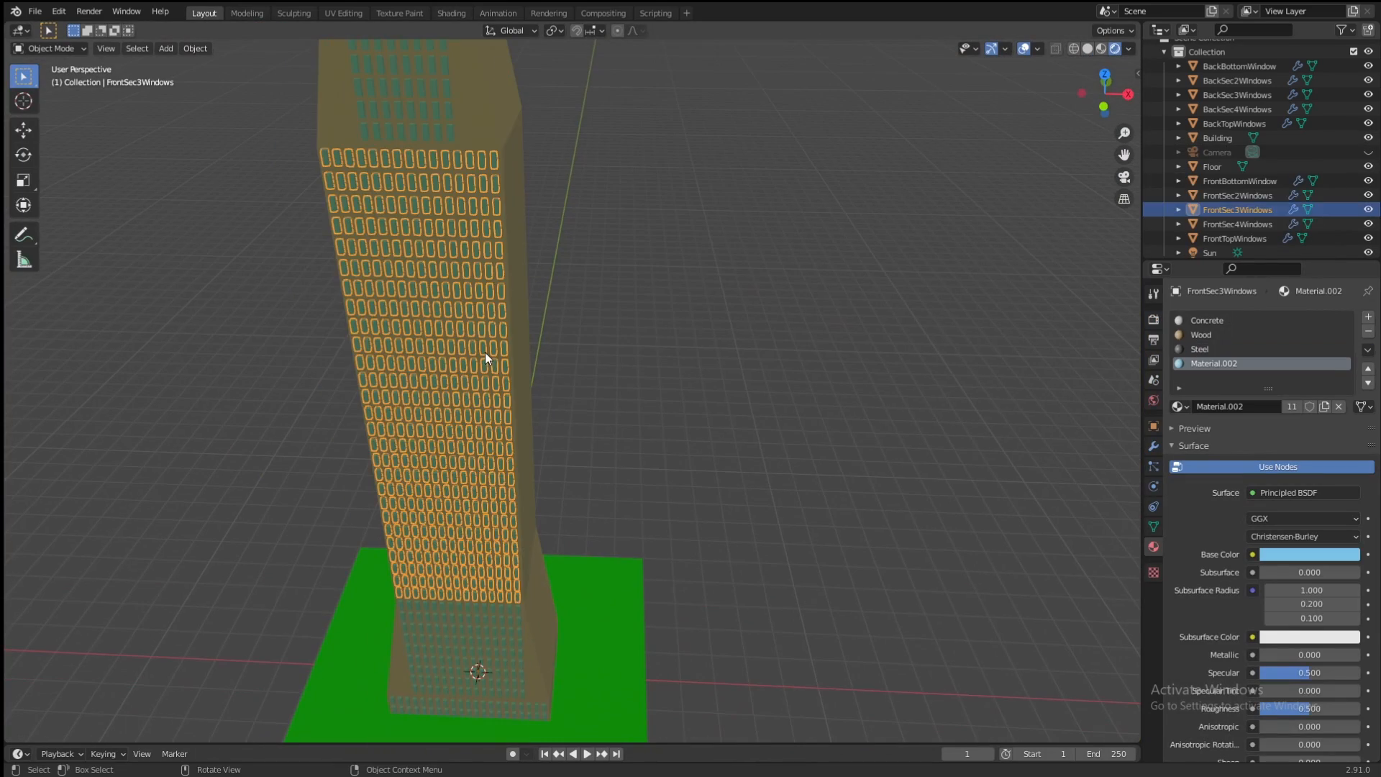
{"action": "middle_click_drag", "start_coordinate": [625, 244], "coordinate": [678, 271]}
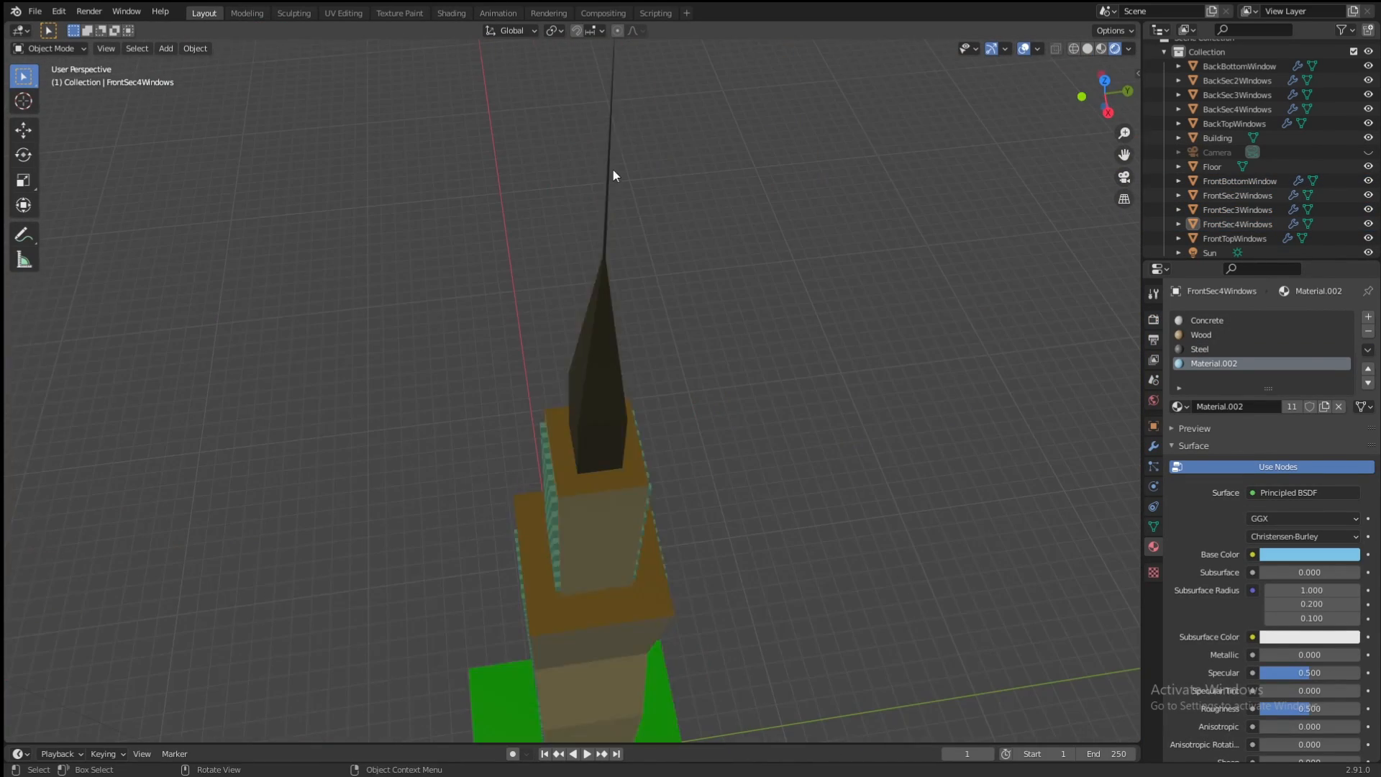
{"action": "key", "text": "Tab"}
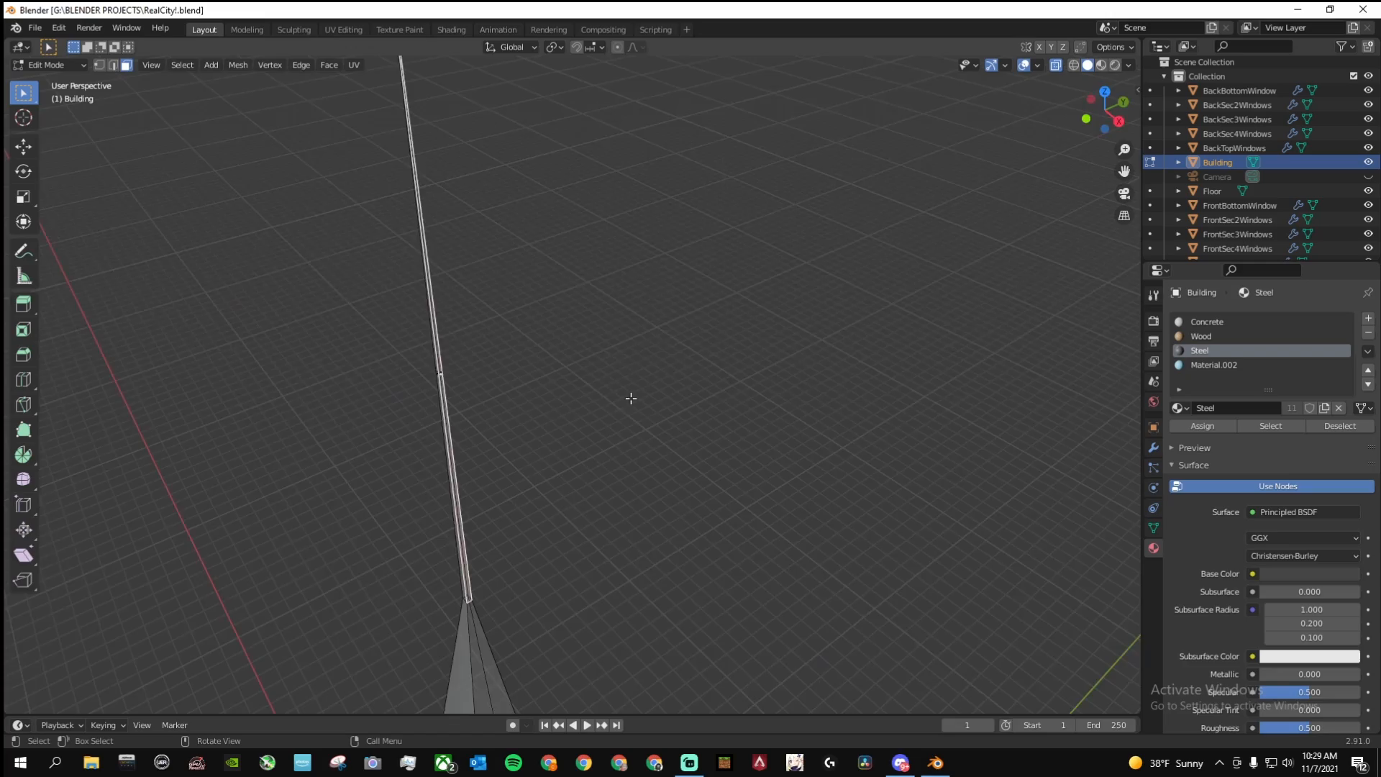
{"action": "left_click", "coordinate": [126, 27]}
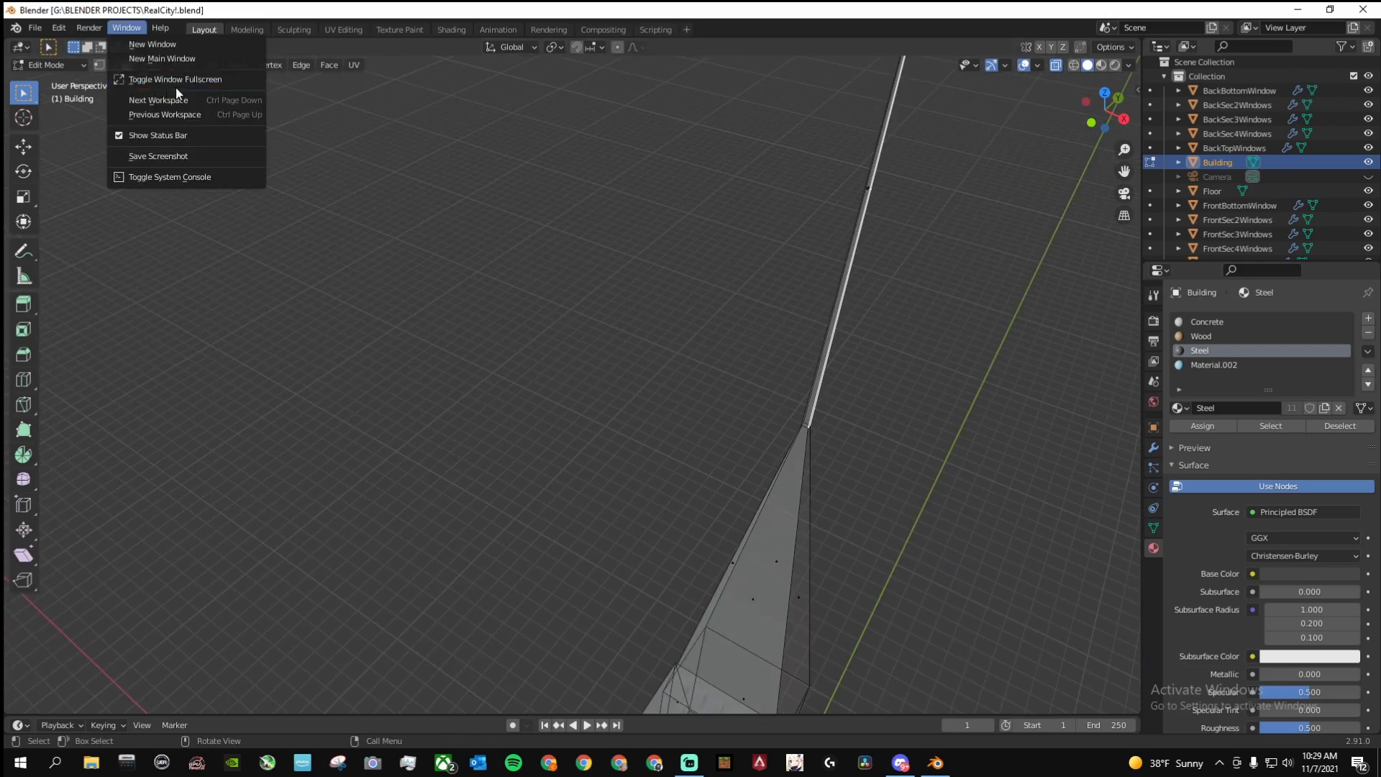
{"action": "left_click", "coordinate": [175, 88]}
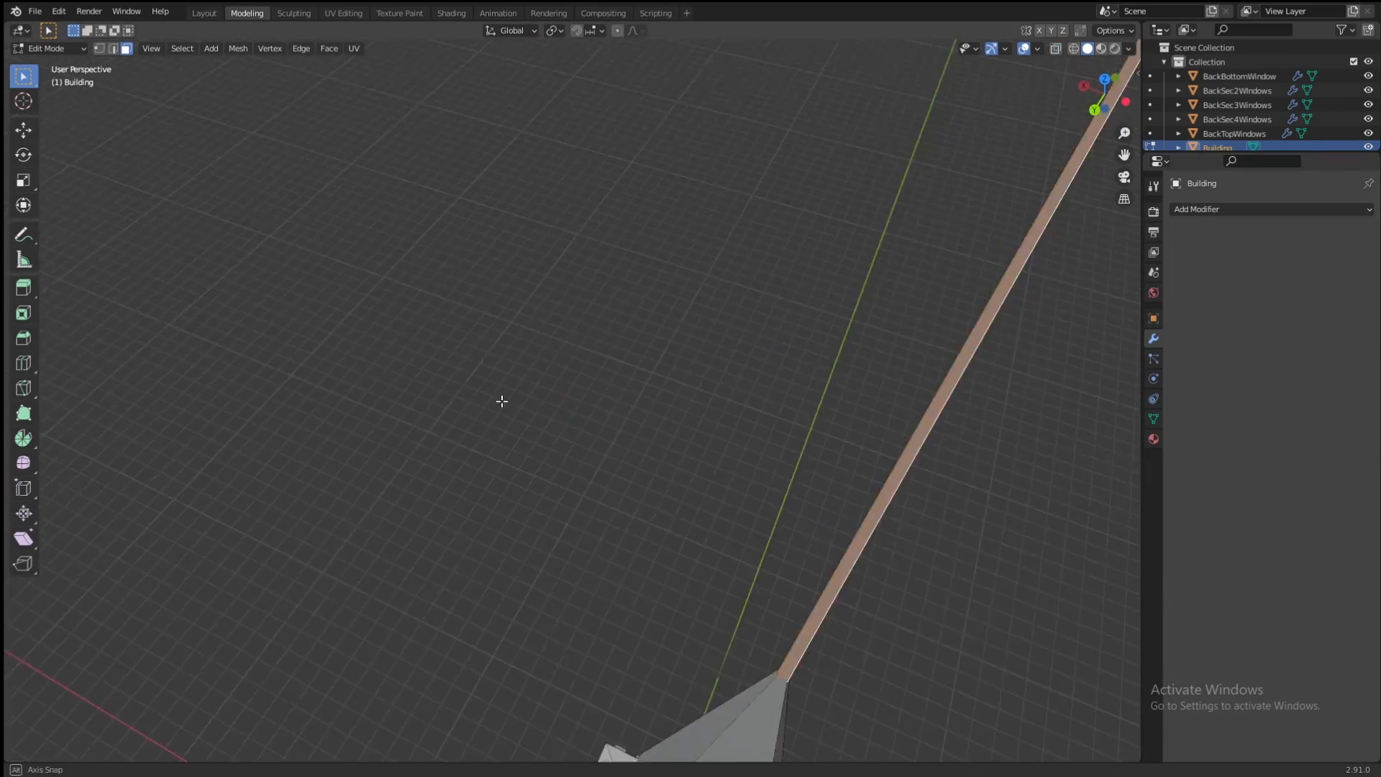
{"action": "mouse_move", "coordinate": [501, 402]}
{"action": "middle_mouse_down"}
{"action": "mouse_move", "coordinate": [857, 290]}
{"action": "mouse_move", "coordinate": [517, 422]}
{"action": "middle_mouse_up"}
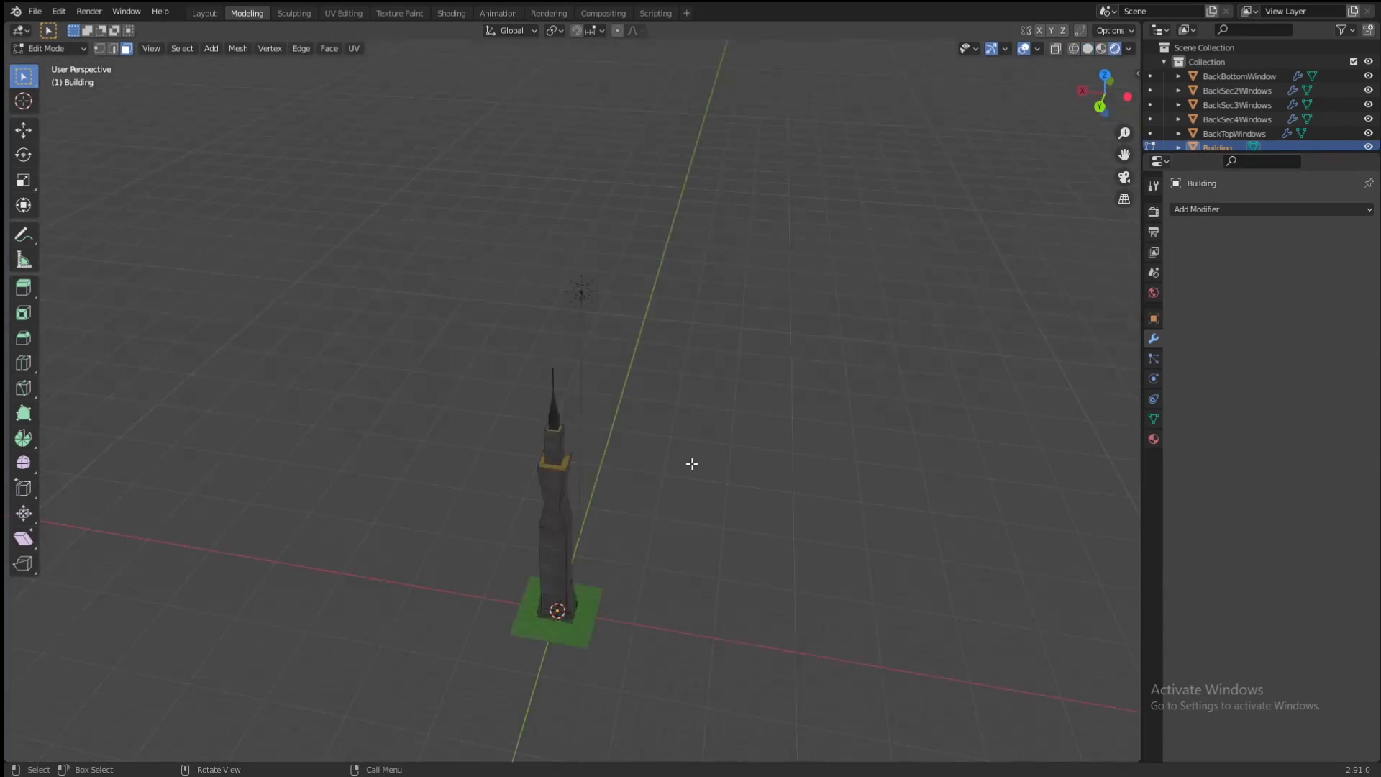
- Put the Floor in a new collection under the Scene Collection, tag it green and name it Ground
{"action": "scroll", "coordinate": [1216, 108], "scroll_direction": "down", "scroll_amount": 2}
{"action": "left_click_drag", "start_coordinate": [1212, 109], "coordinate": [1210, 142]}
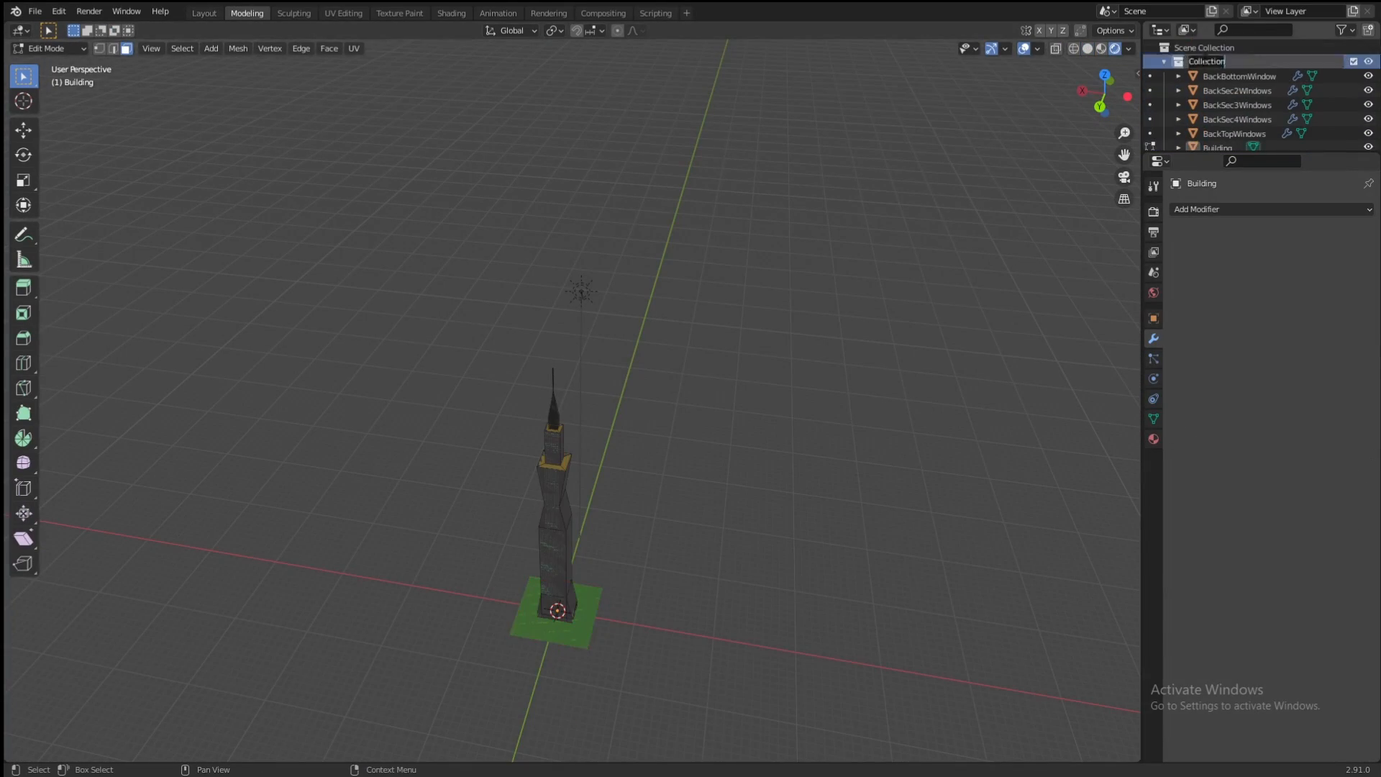
{"action": "left_click", "coordinate": [1225, 48]}
{"action": "right_click", "coordinate": [1251, 135]}
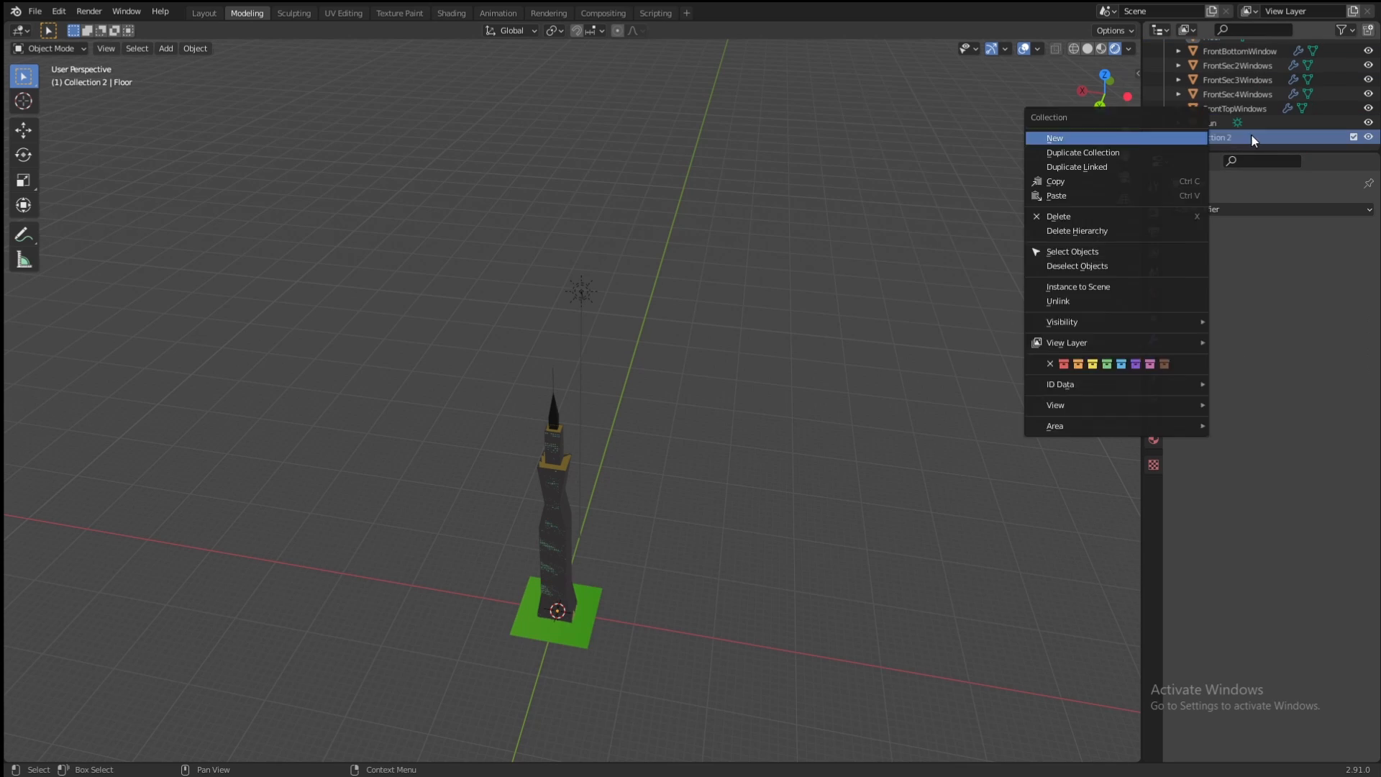
{"action": "double_click", "coordinate": [1201, 138]}
{"action": "type", "text": "Ground"}
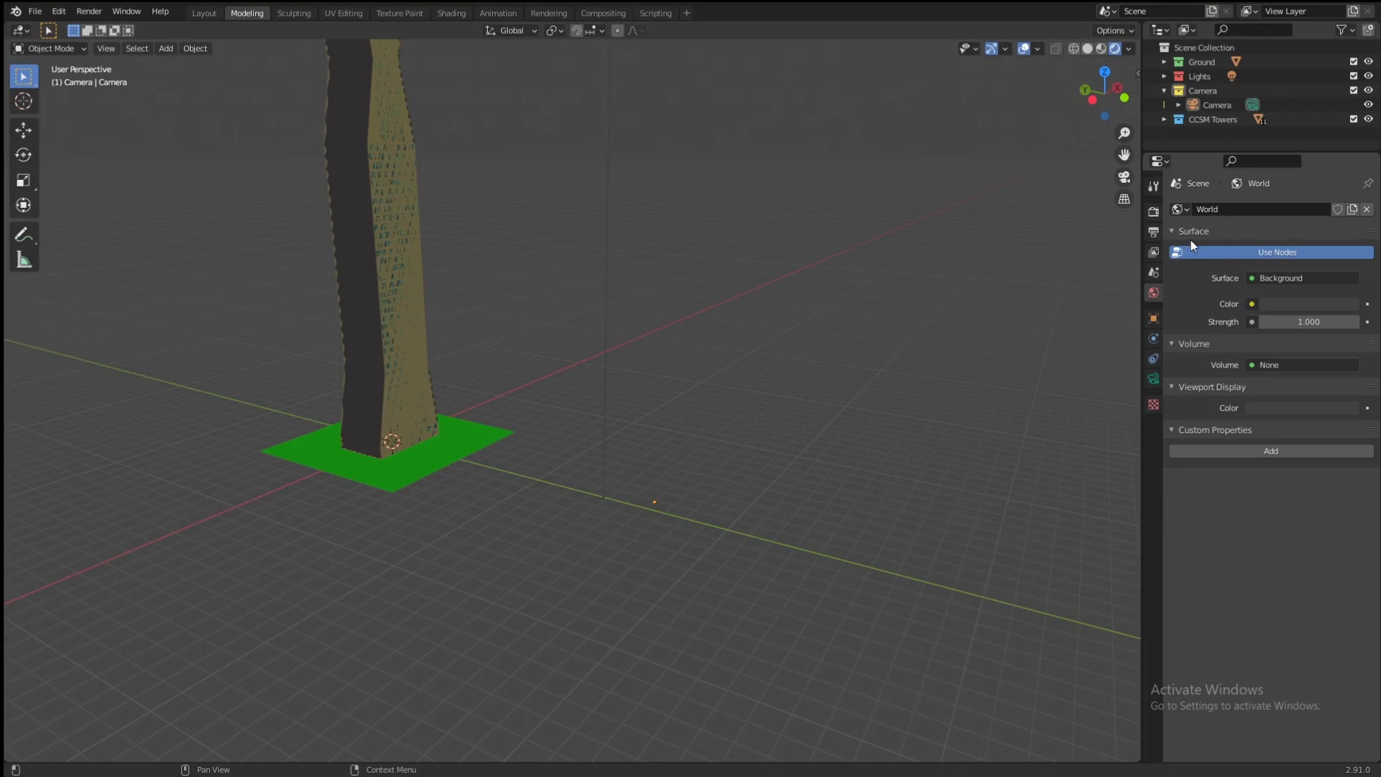
- Set the World background colour to a Sky Texture of type Preetham with a background strength of 7.9
{"action": "left_click", "coordinate": [1252, 303]}
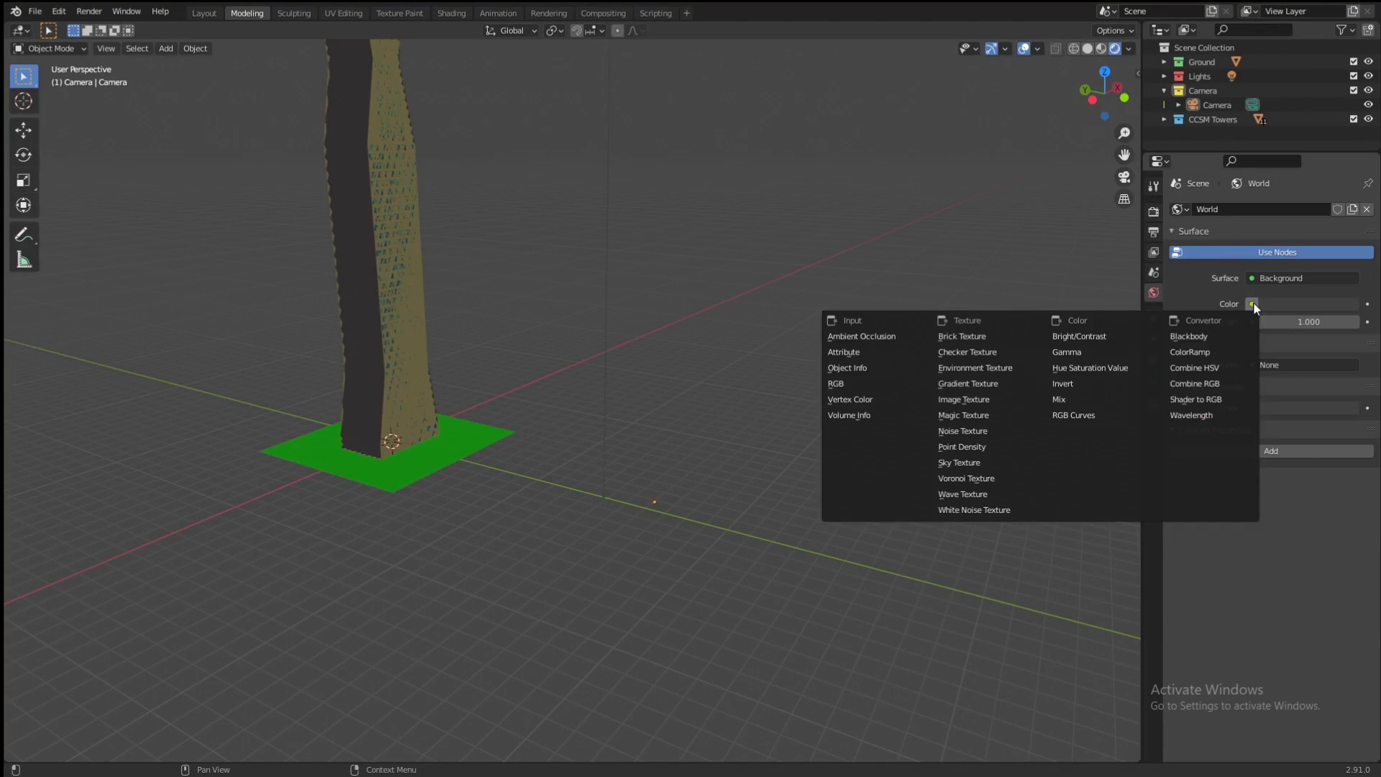
{"action": "left_click", "coordinate": [965, 462]}
{"action": "left_click", "coordinate": [1281, 322]}
{"action": "left_click", "coordinate": [1280, 352]}
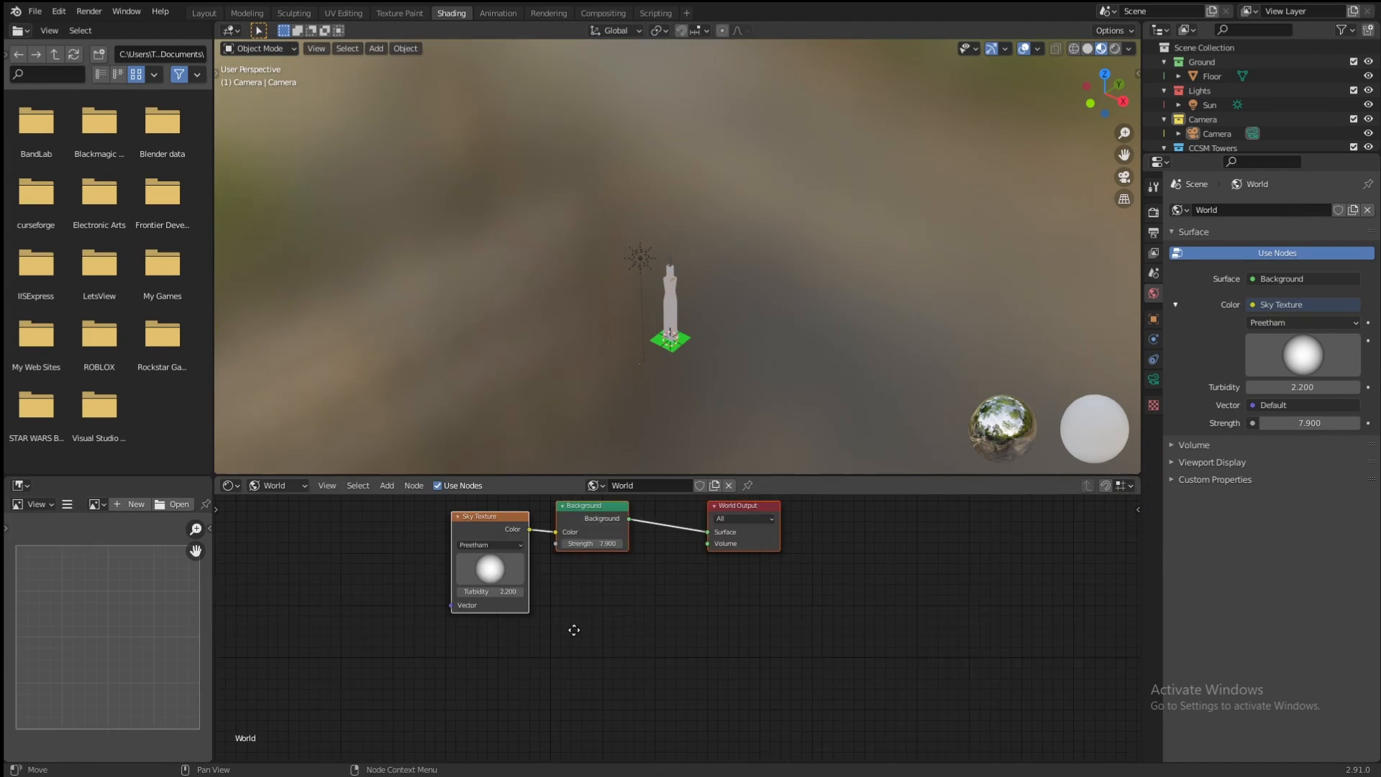
{"action": "left_click", "coordinate": [387, 485]}
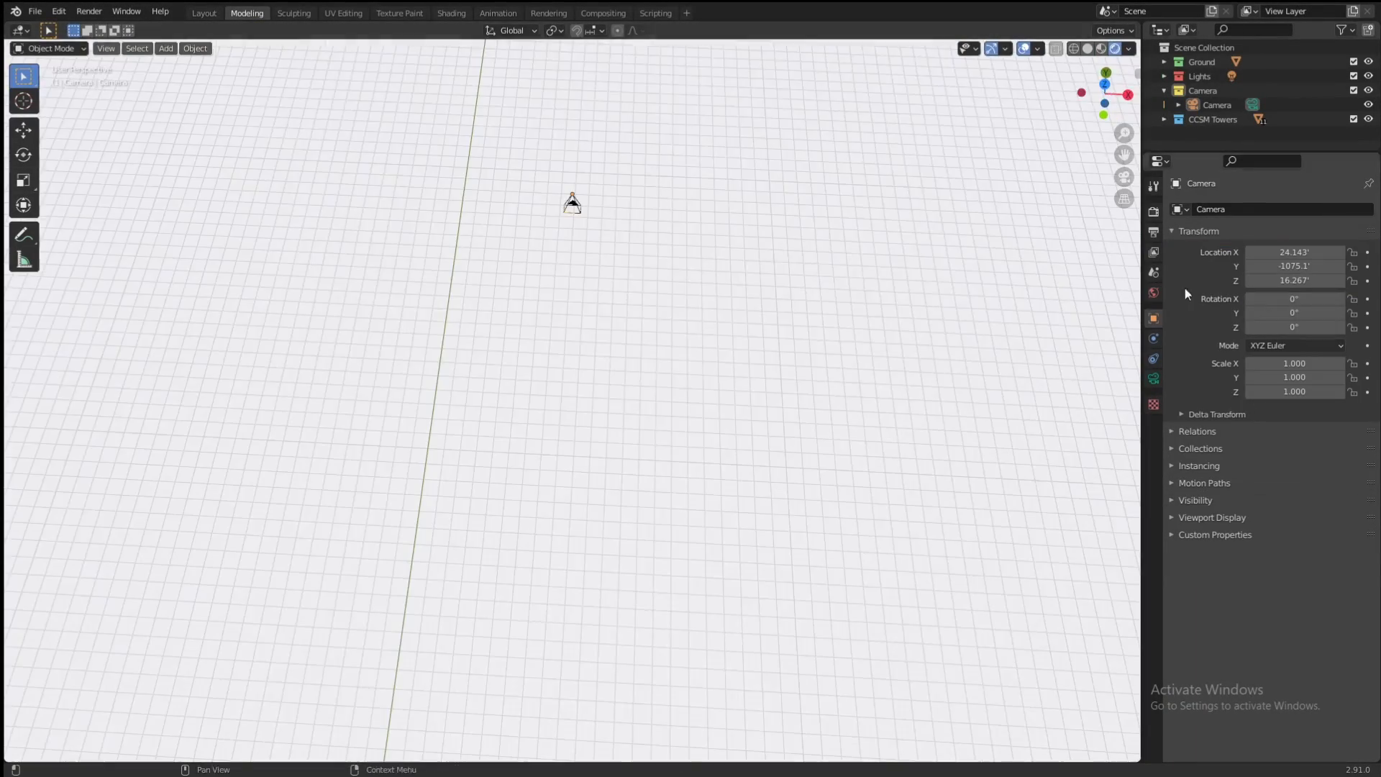
- Rotate the Camera to 90° on X and move it along Y to about -427' in front of the tower
{"action": "key", "text": "g"}
{"action": "key", "text": "y"}
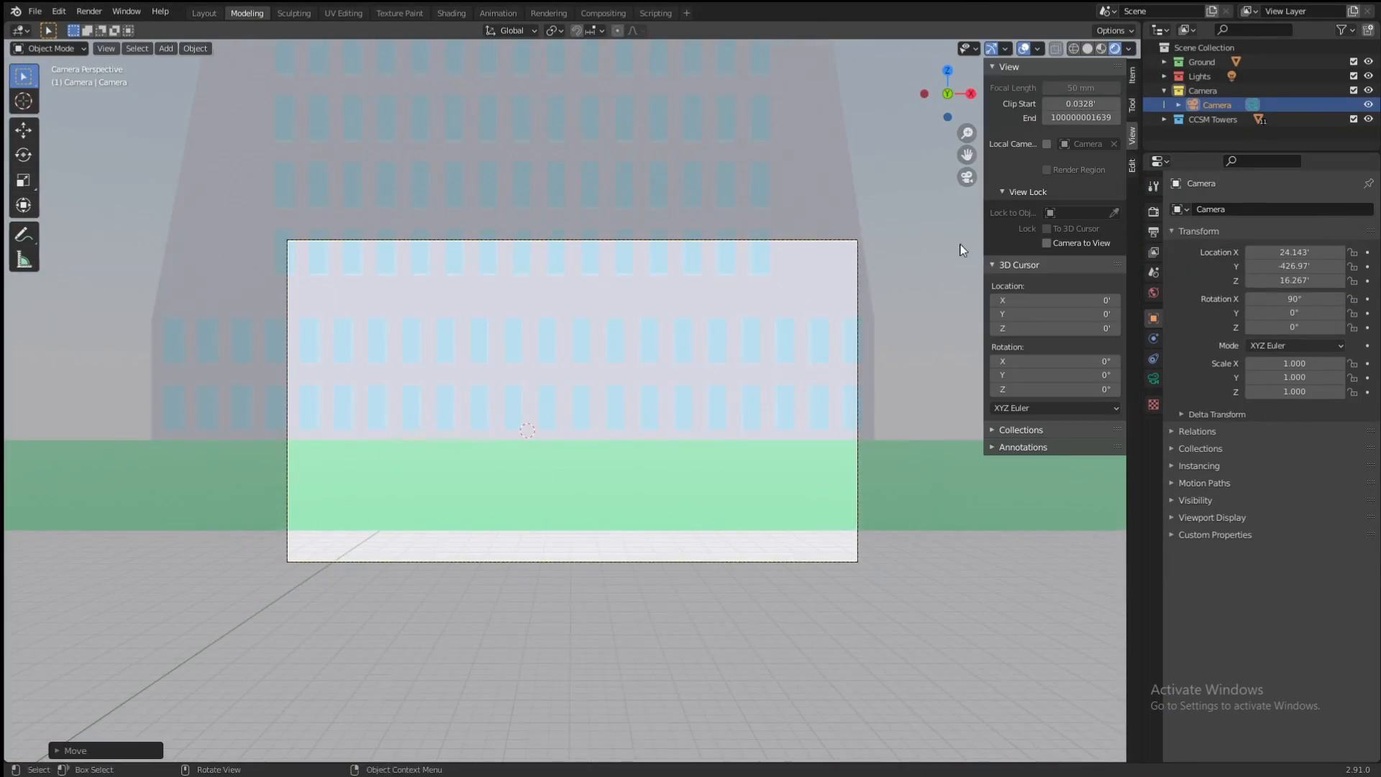